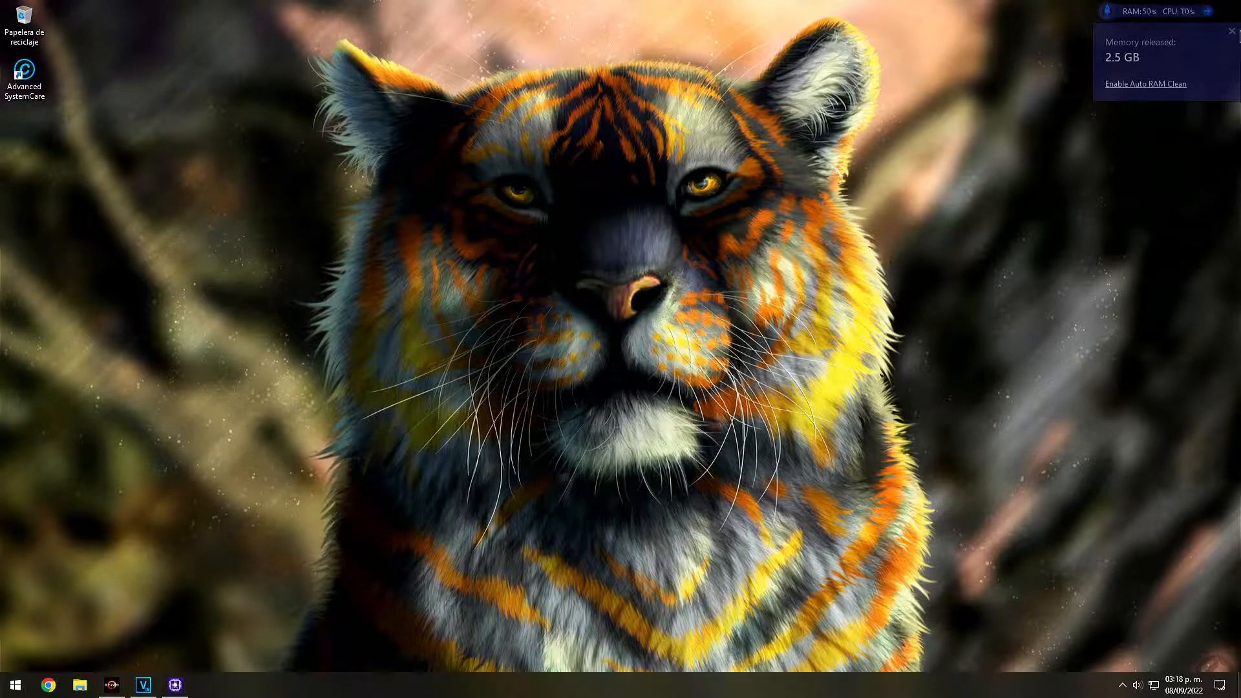
- Set the CPU voltage to 1.1 V in the manual profile, apply it and run the stability test
left_click(1233, 31)
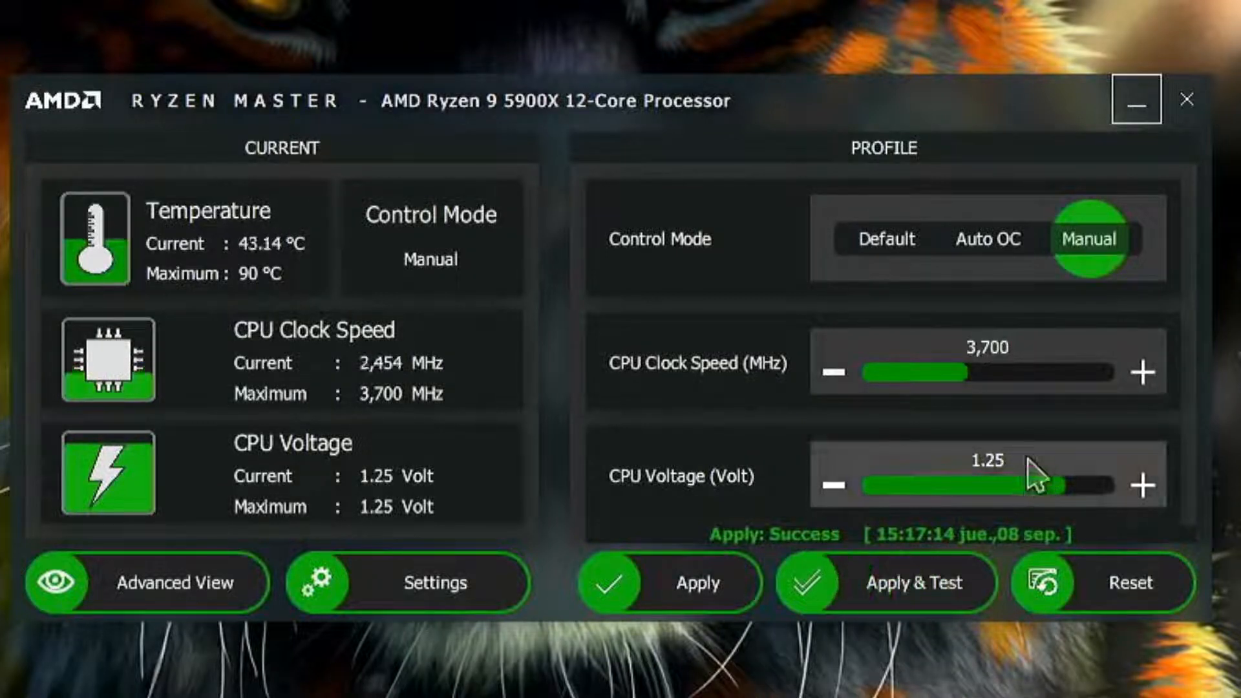
left_click(1005, 460)
key("BackSpace")
key("BackSpace")
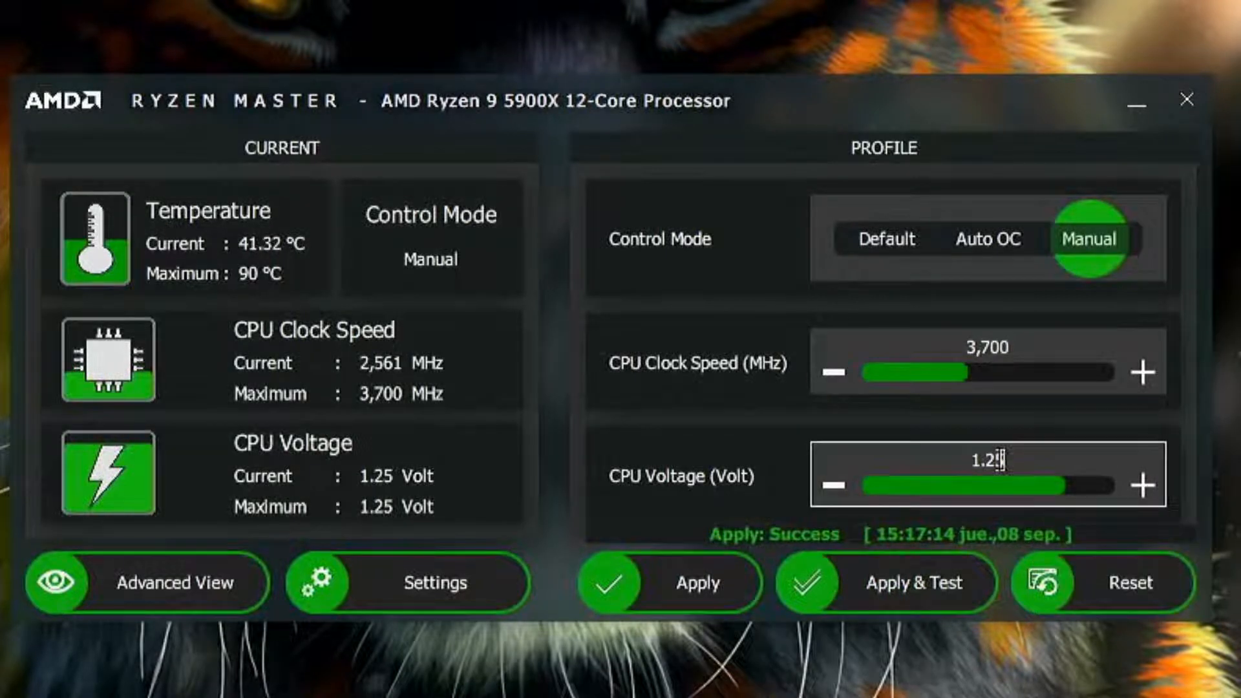
type("1")
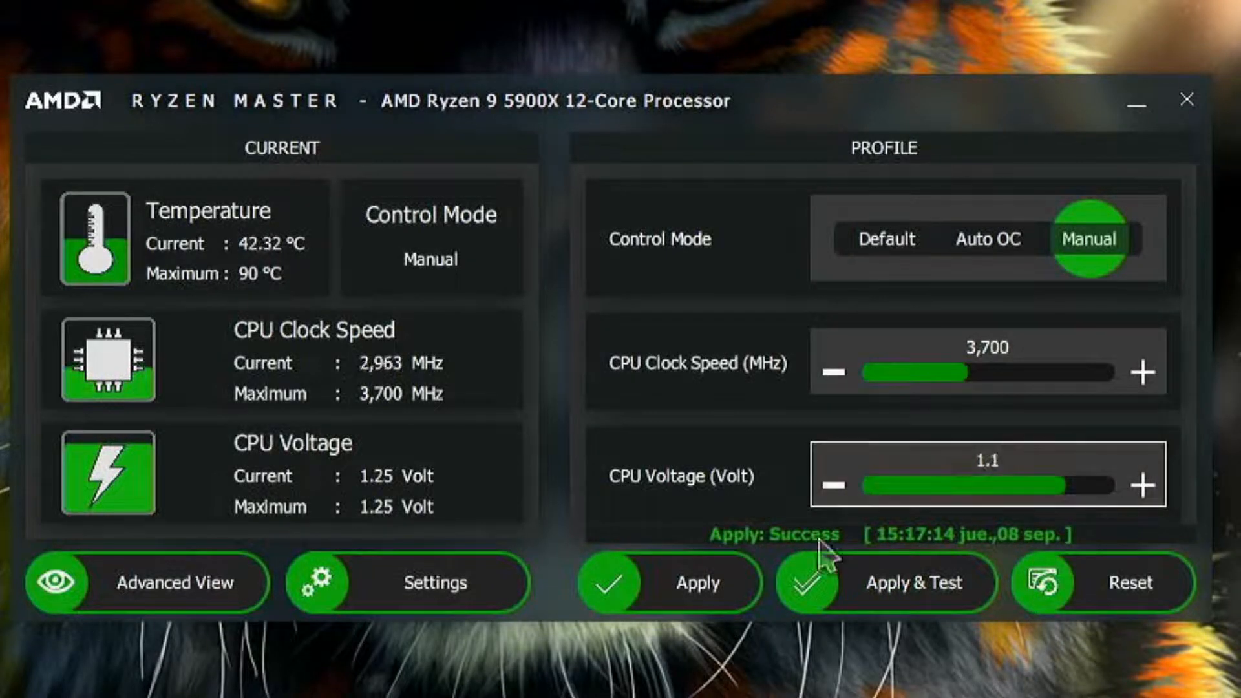
left_click(725, 600)
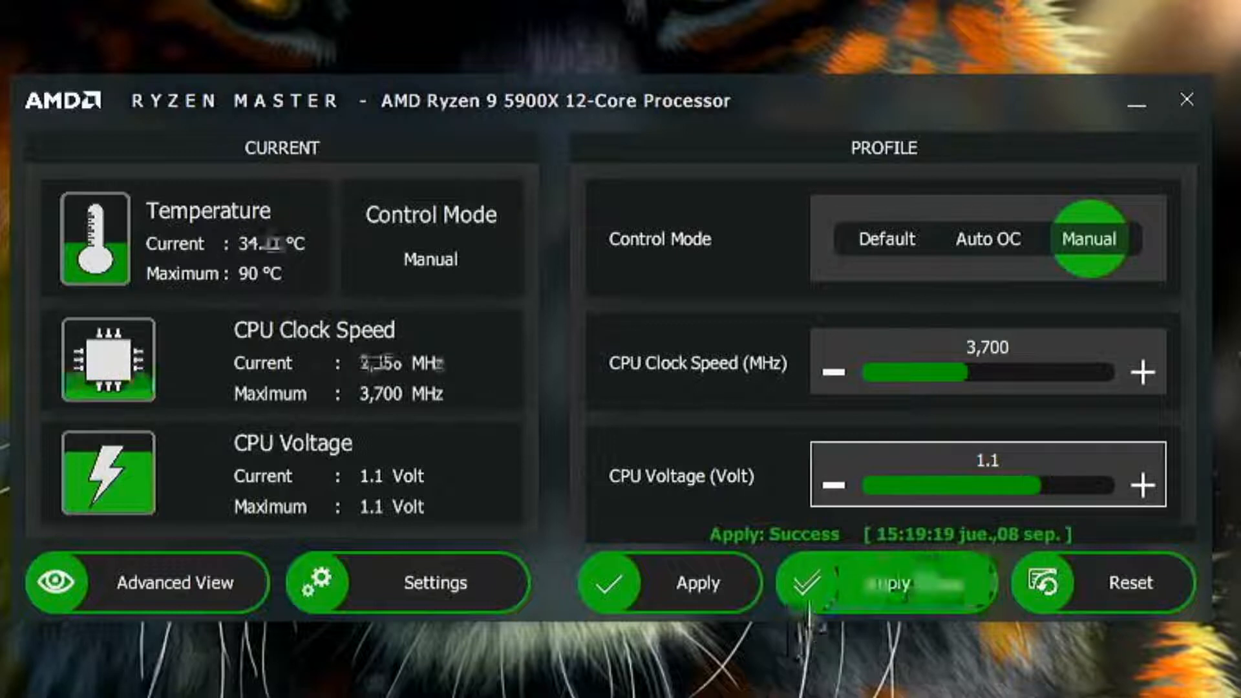
left_click(816, 611)
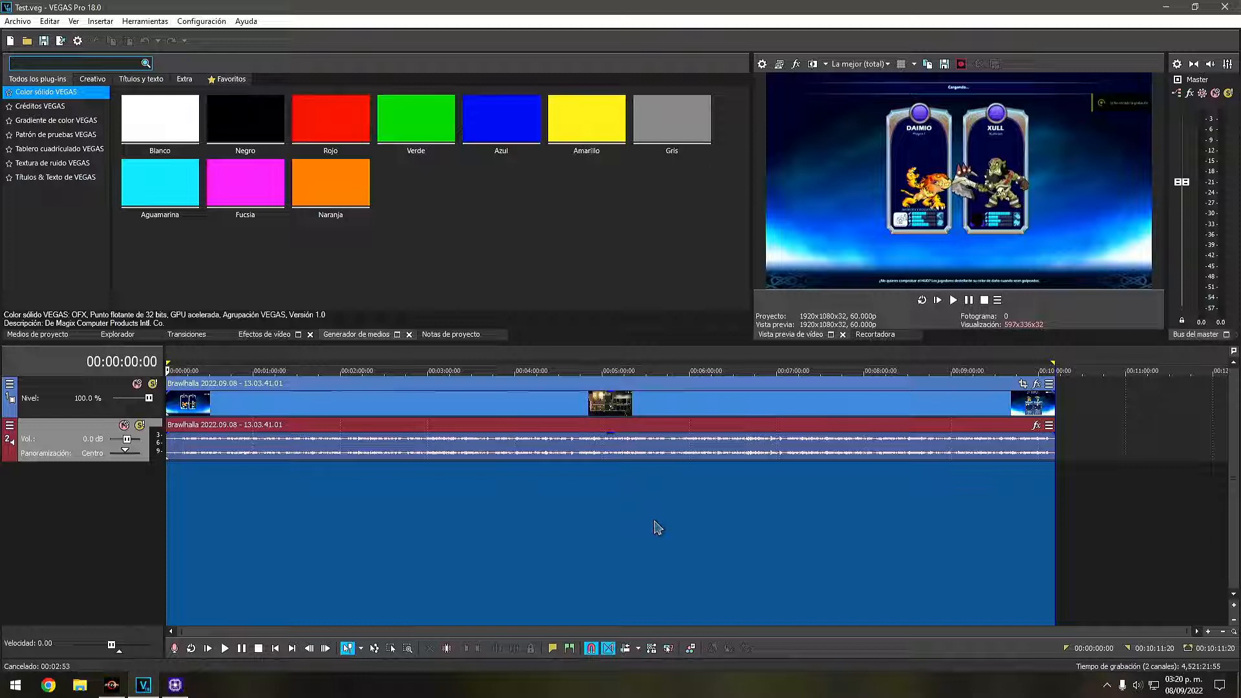
- Minimize VEGAS Pro, switch to CPU-Z and benchmark the processor
left_click(1166, 8)
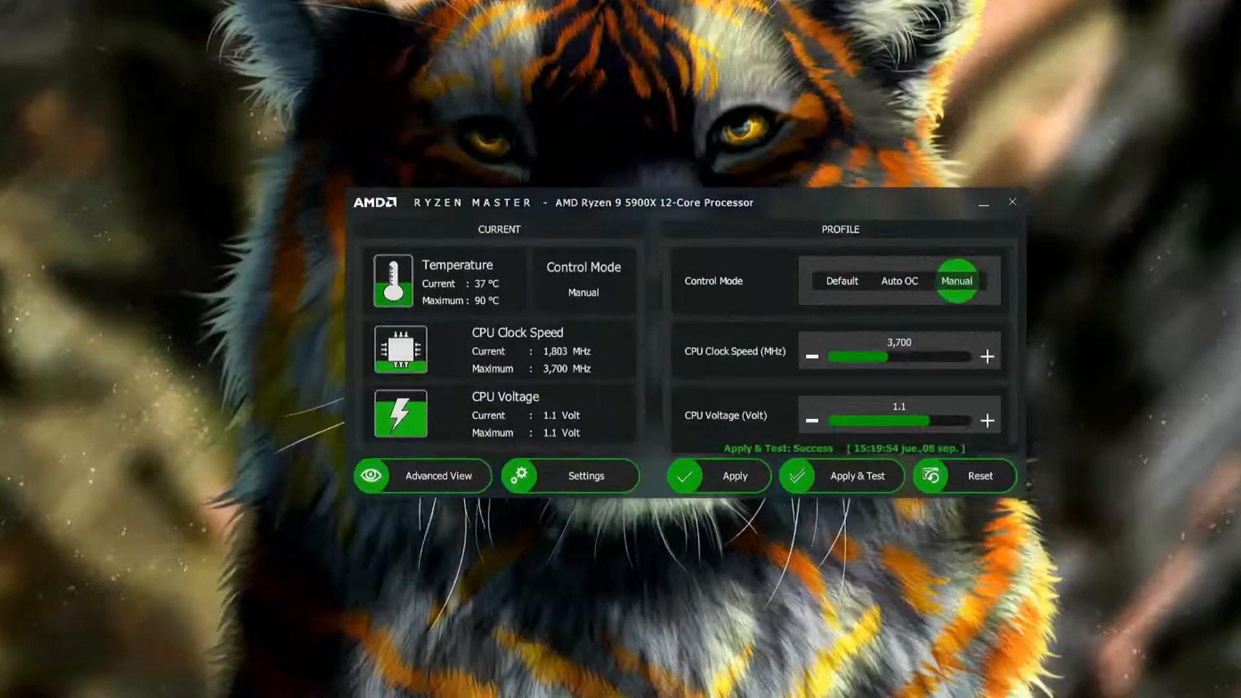
left_click(175, 685)
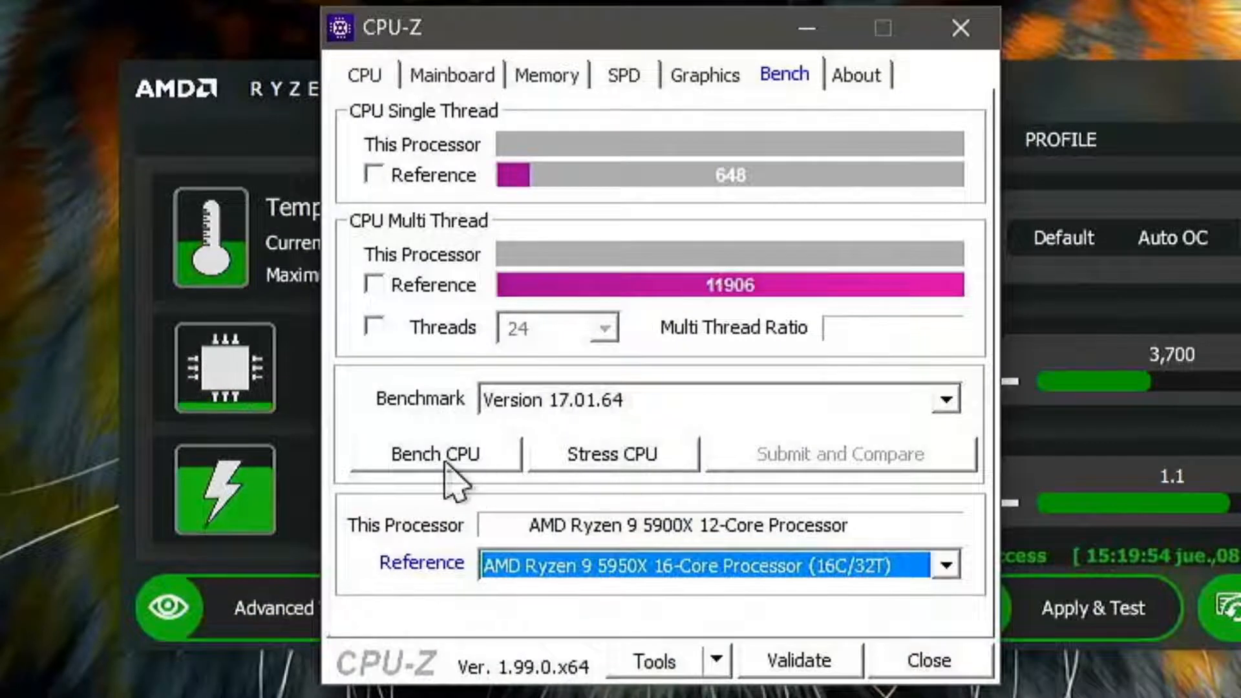
left_click(446, 460)
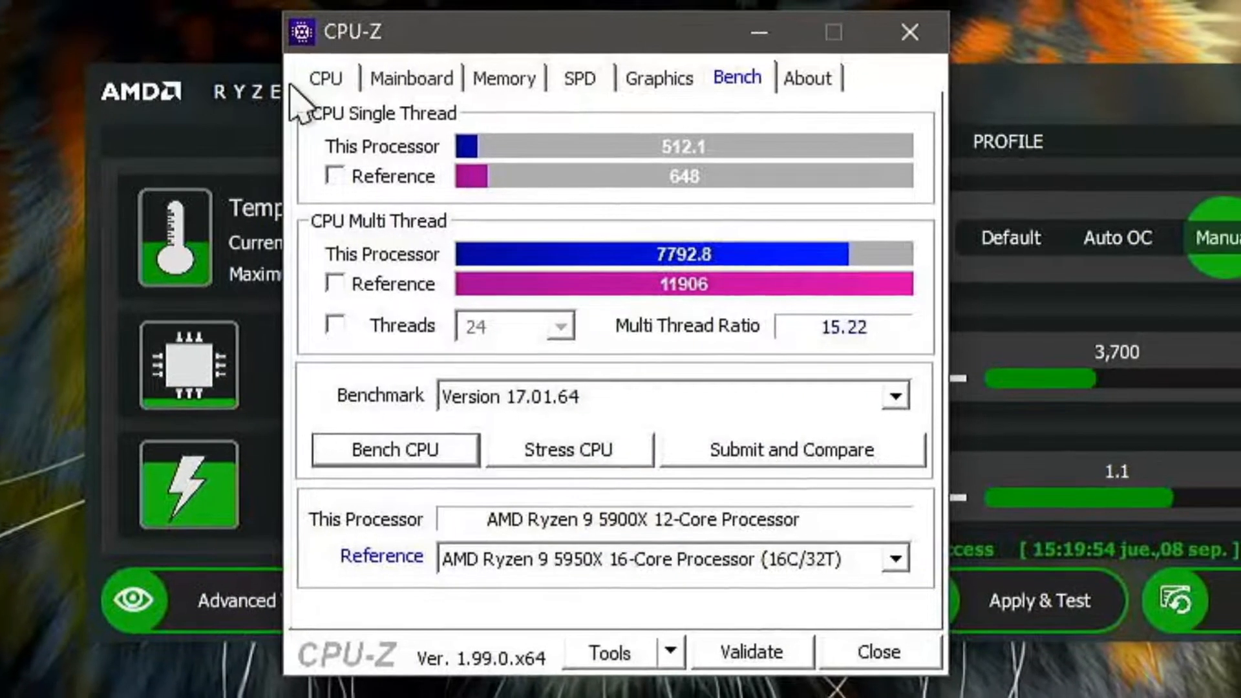
- Switch back to Ryzen Master, set the CPU clock speed to 4,000 MHz, and apply and test it
left_click(290, 92)
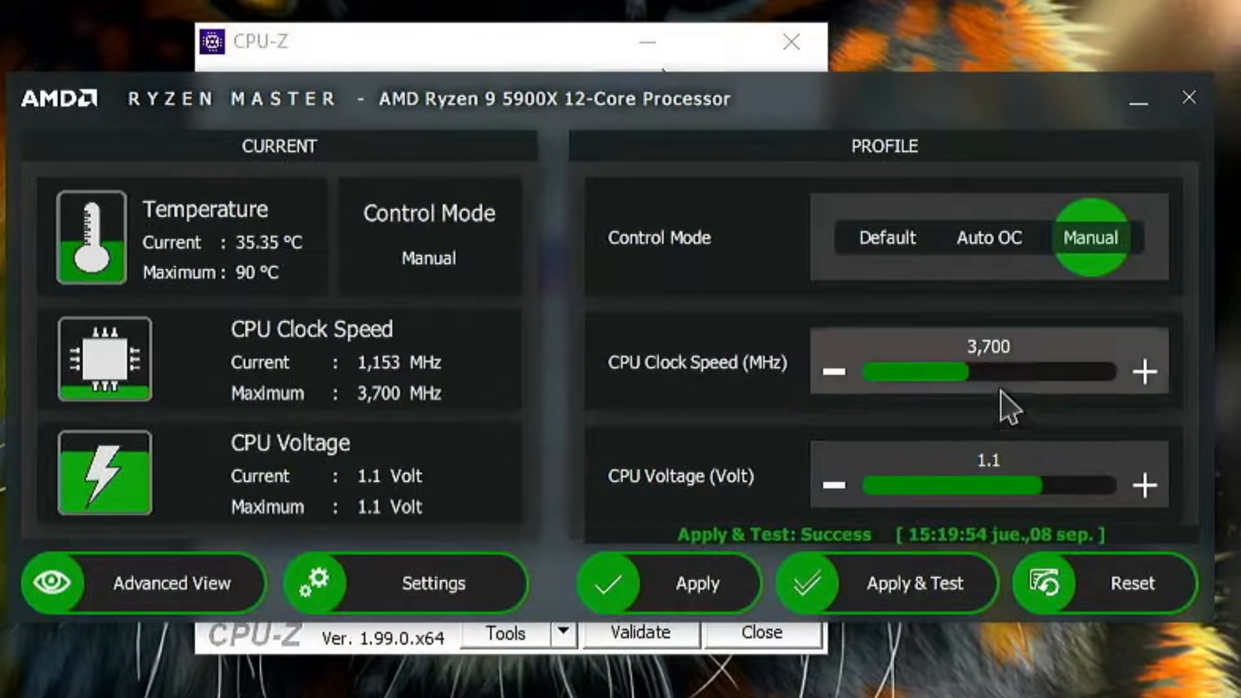
left_click(994, 346)
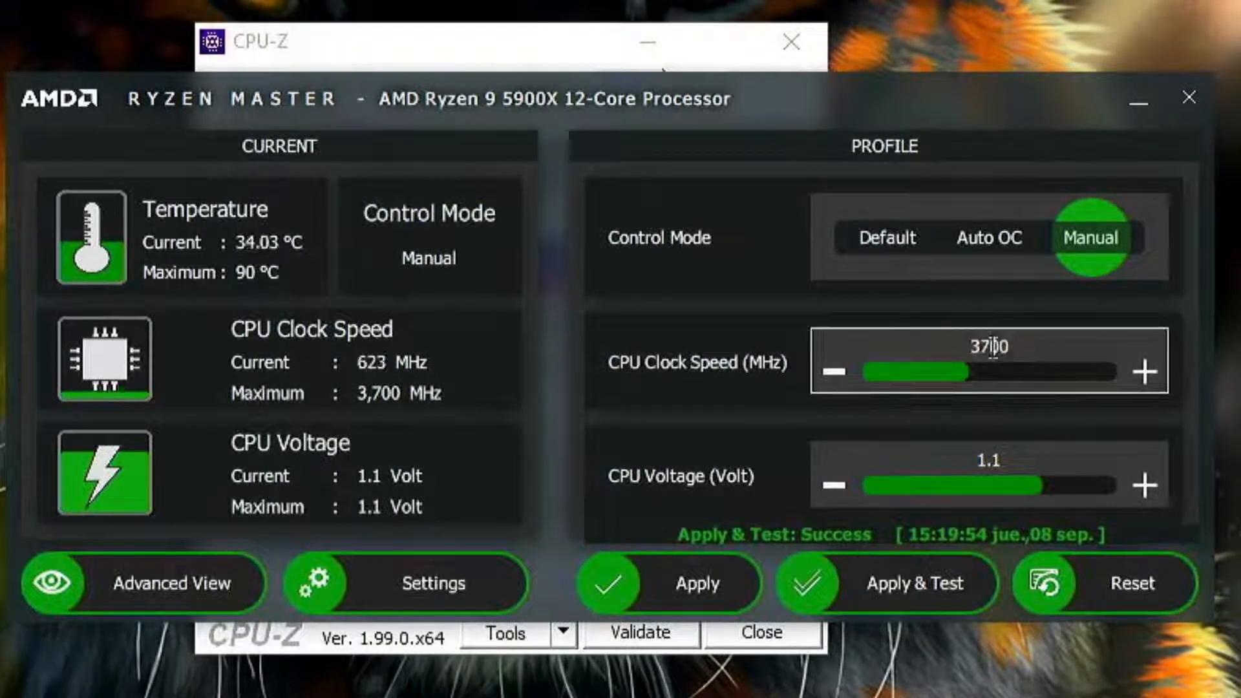
key("BackSpace")
key("BackSpace")
key("BackSpace")
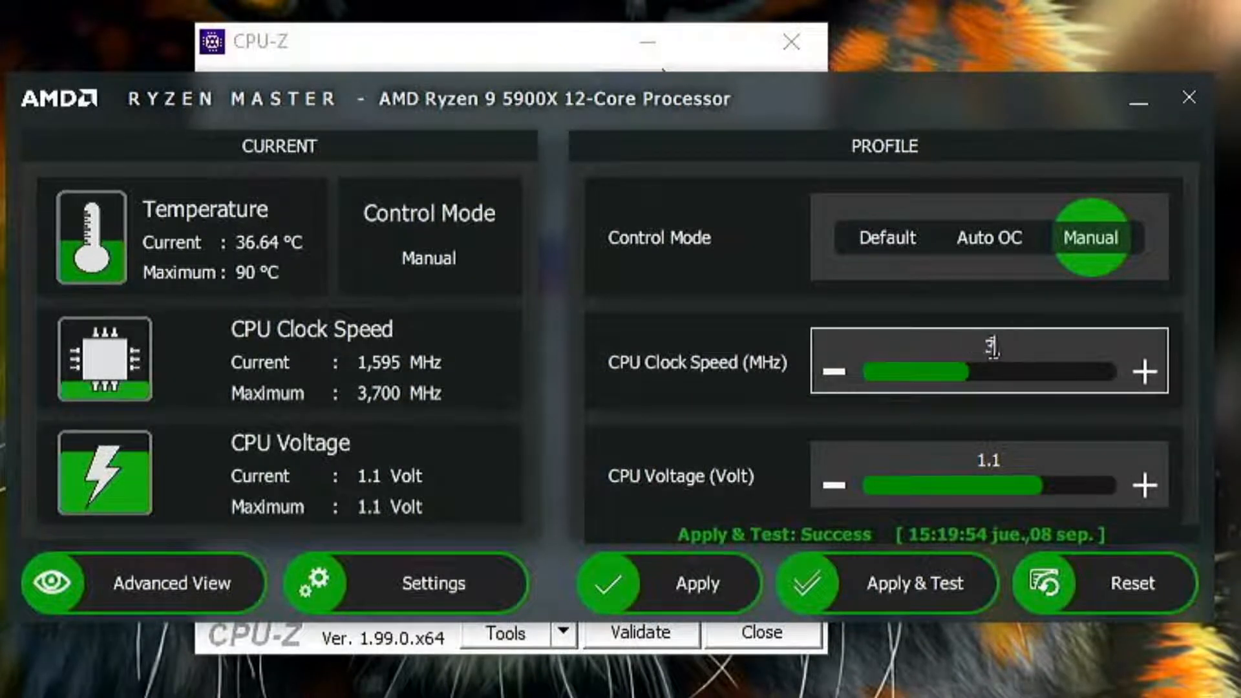
key("BackSpace")
type("4000")
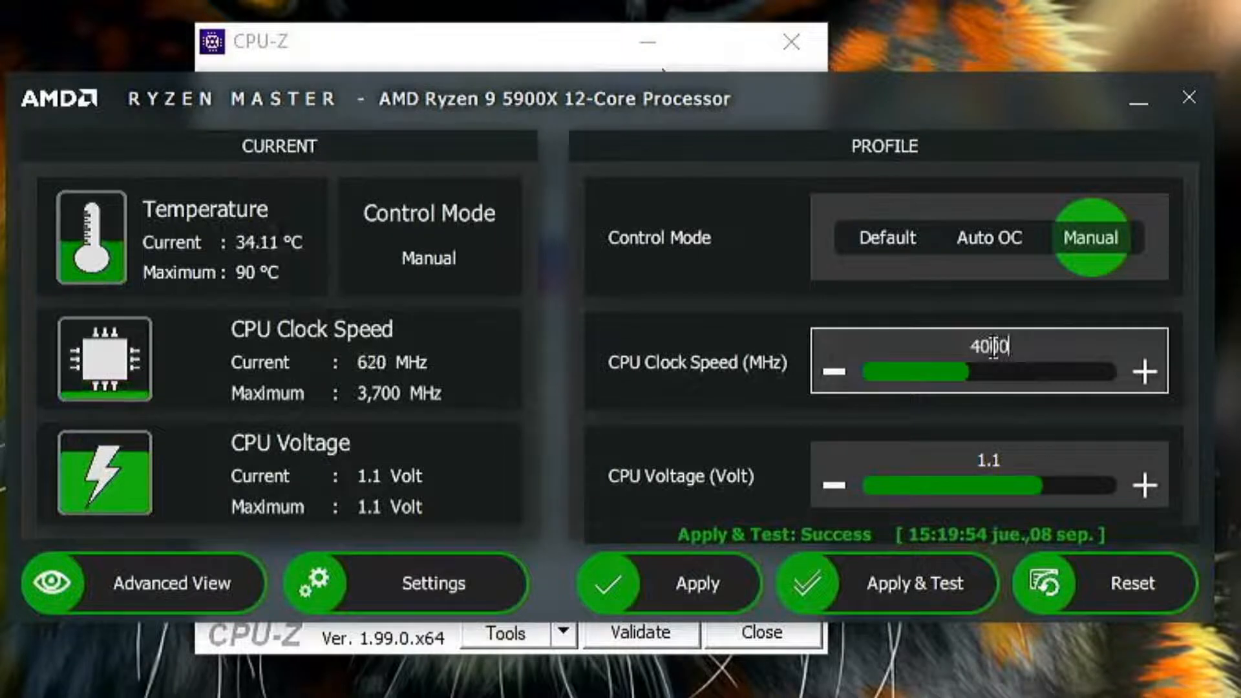
key("Return")
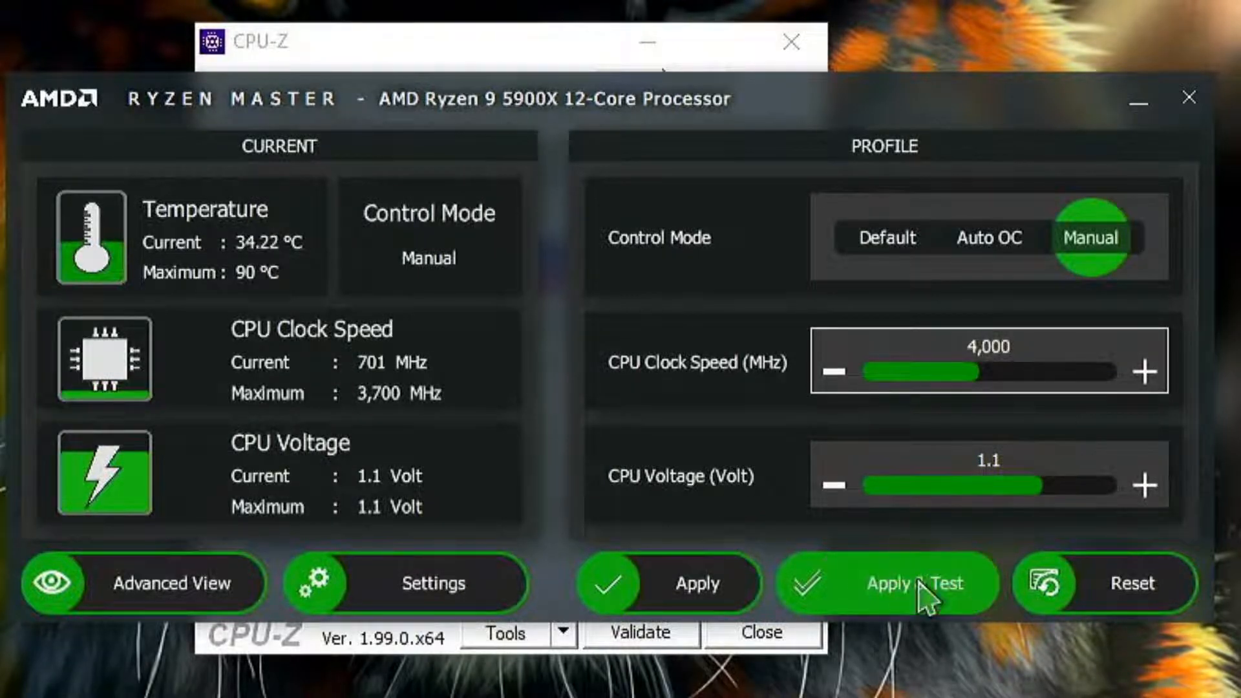
left_click(929, 599)
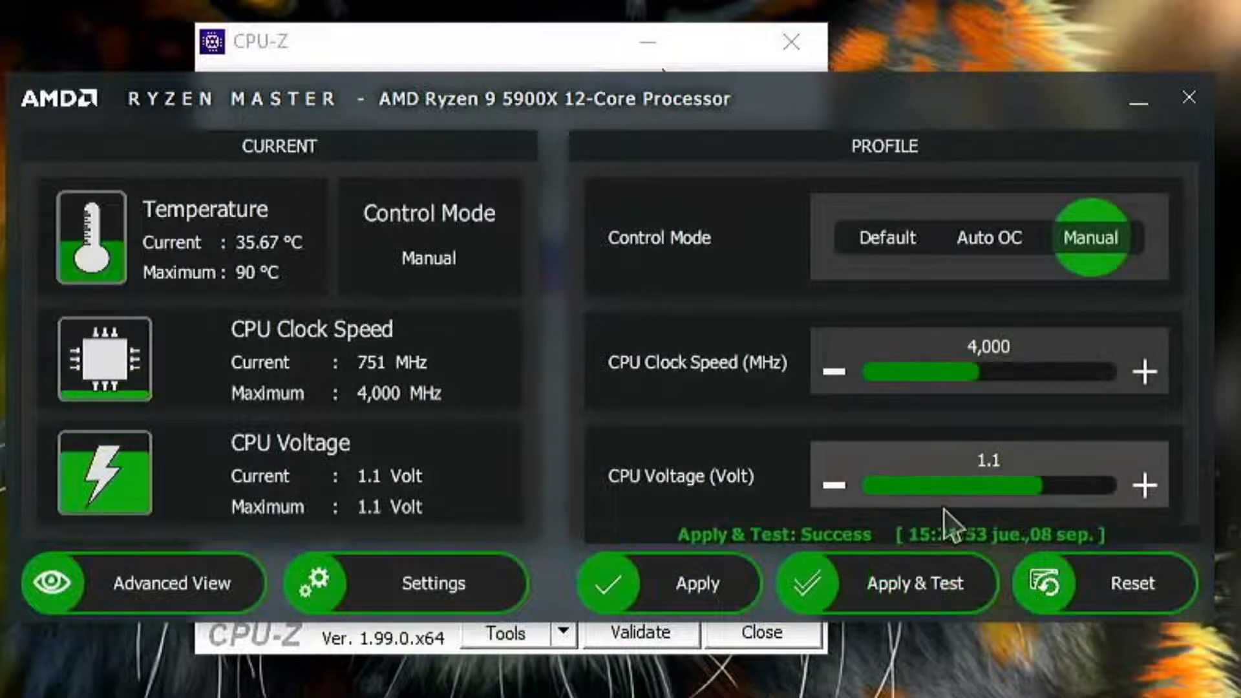
- Raise the CPU clock speed to 4,400 MHz, then apply and test the profile
left_click(1026, 355)
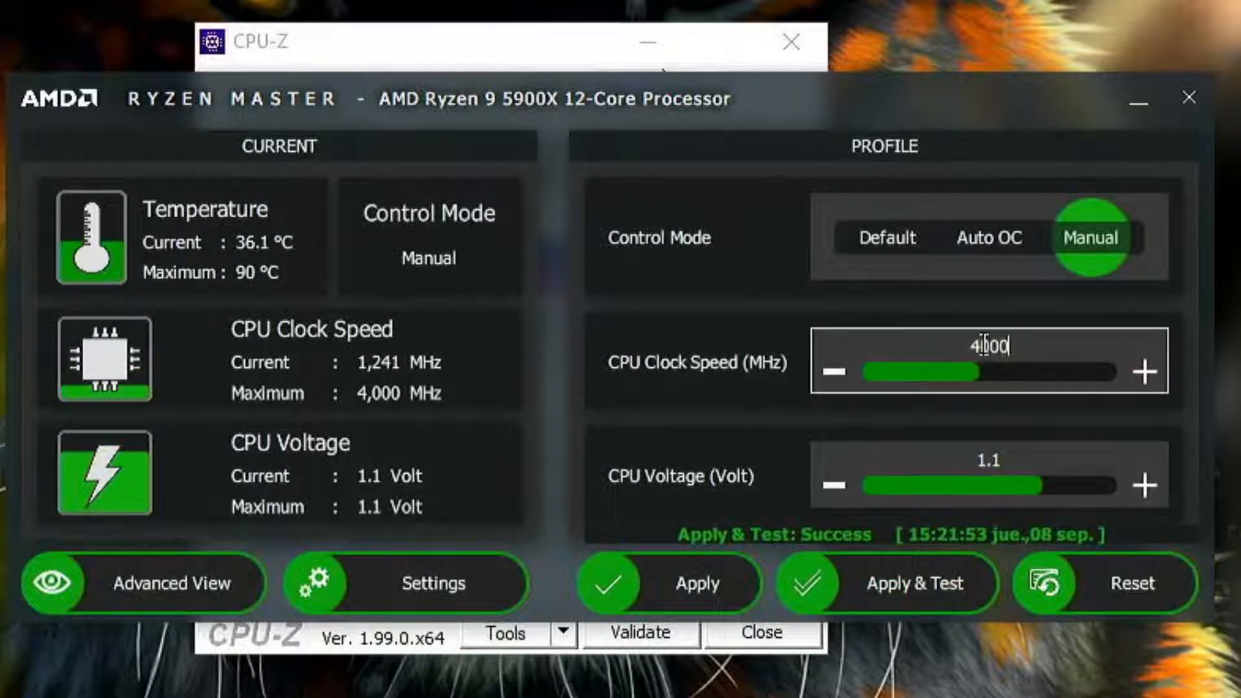
left_click(973, 368)
key("BackSpace")
key("BackSpace")
key("BackSpace")
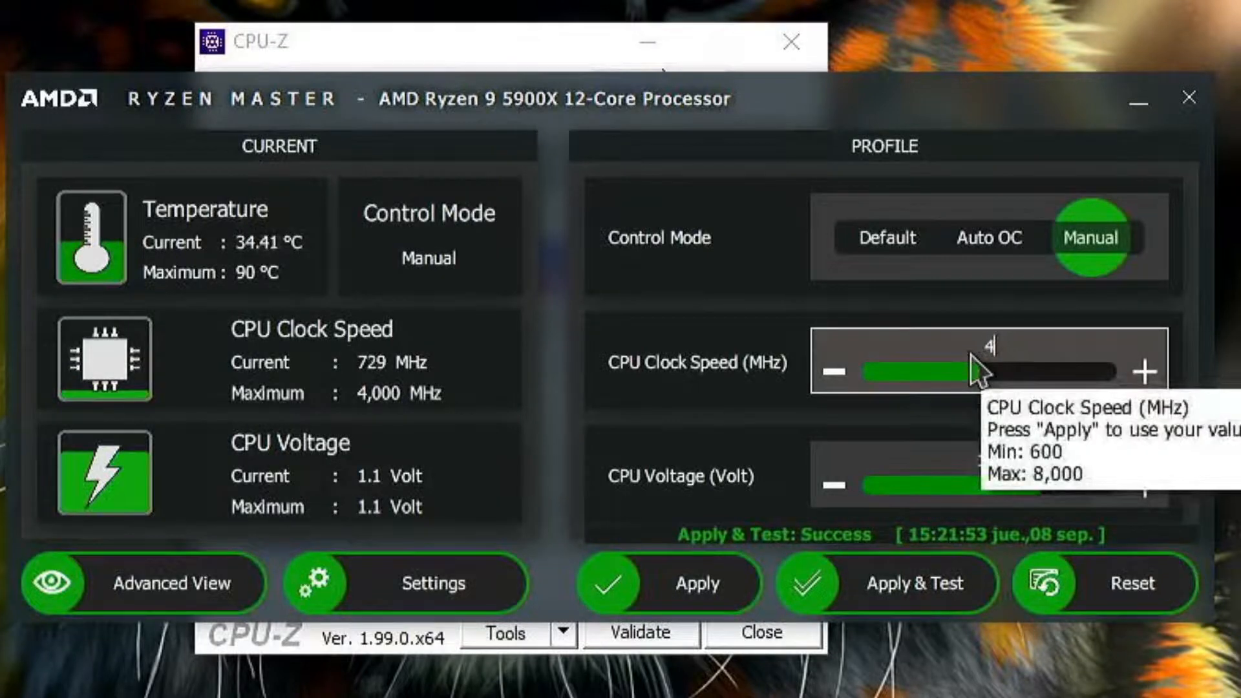
type("400")
key("Return")
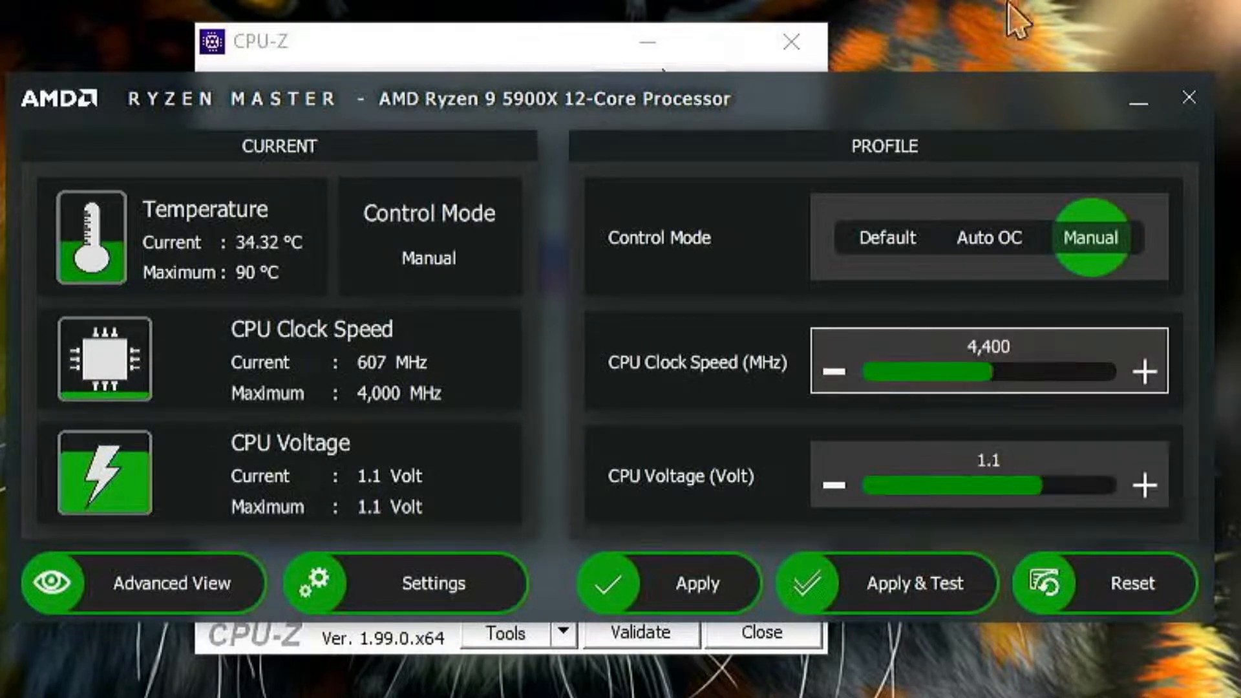
left_click(905, 610)
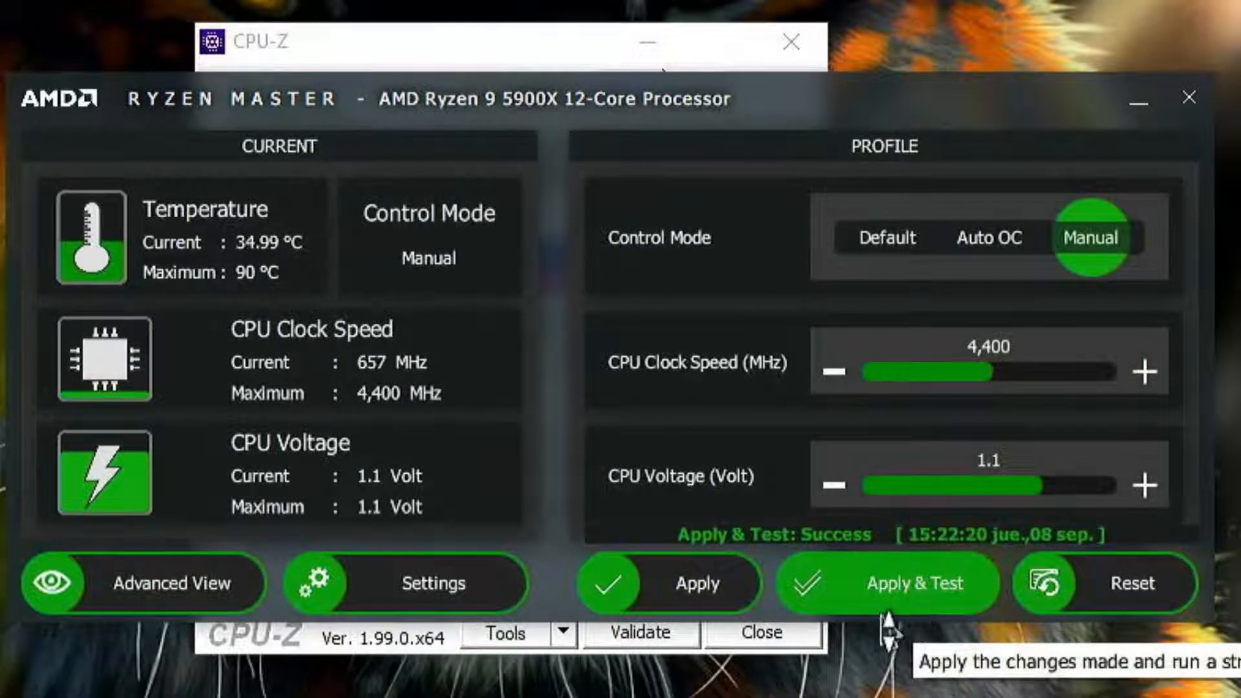
- Increase the CPU clock speed to 4,500 MHz and run the apply-and-test check
left_click(1001, 353)
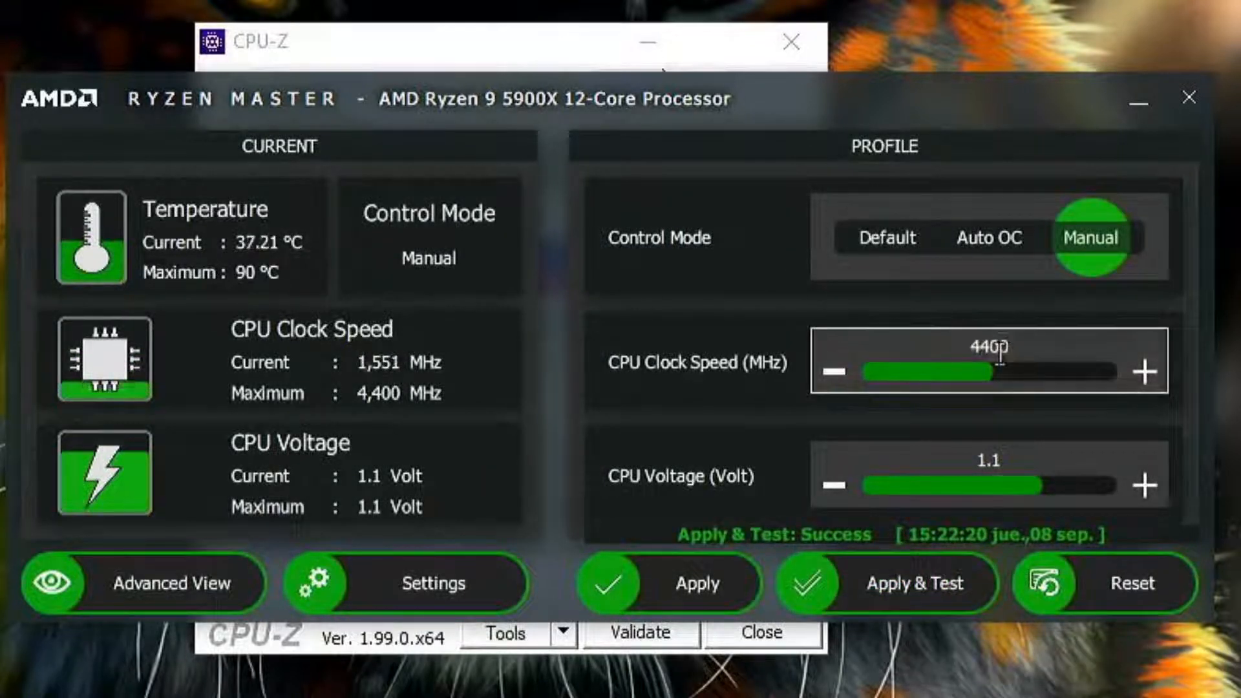
key("BackSpace")
key("BackSpace")
key("BackSpace")
type("500")
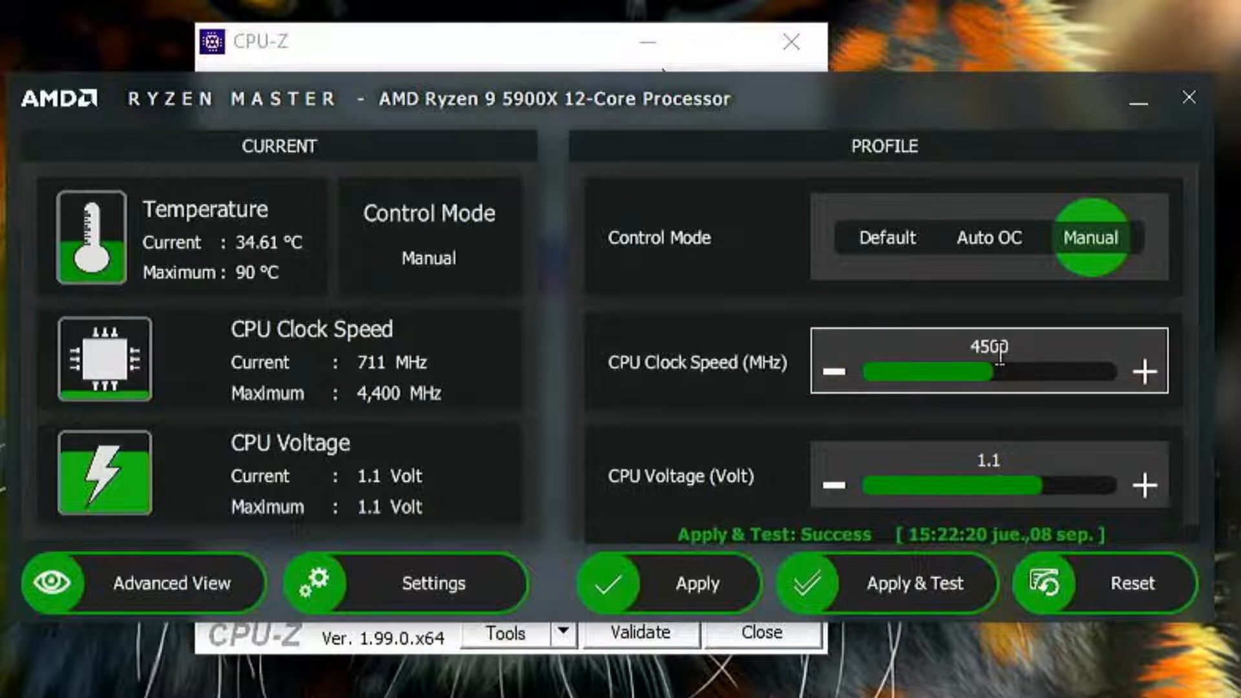
key("Return")
left_click(845, 601)
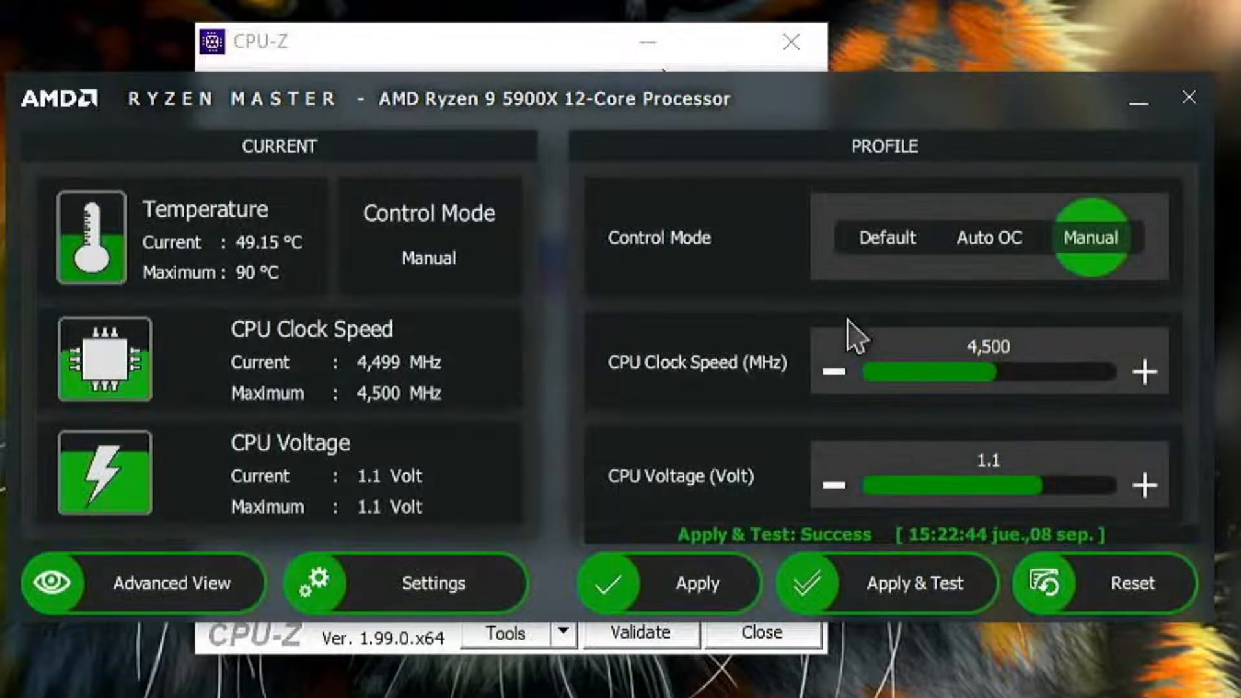
- Try a CPU clock speed of 4,600 MHz at the same voltage by applying and testing it
left_click(1004, 341)
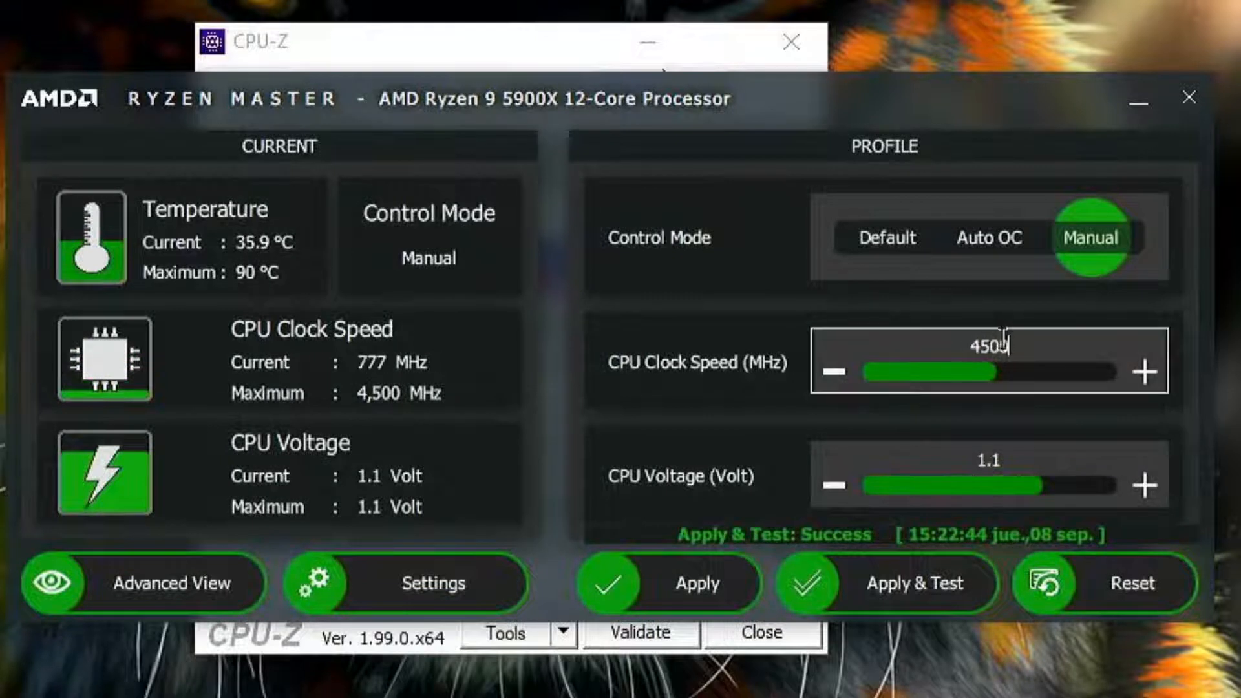
key("BackSpace")
key("BackSpace")
key("BackSpace")
type("600")
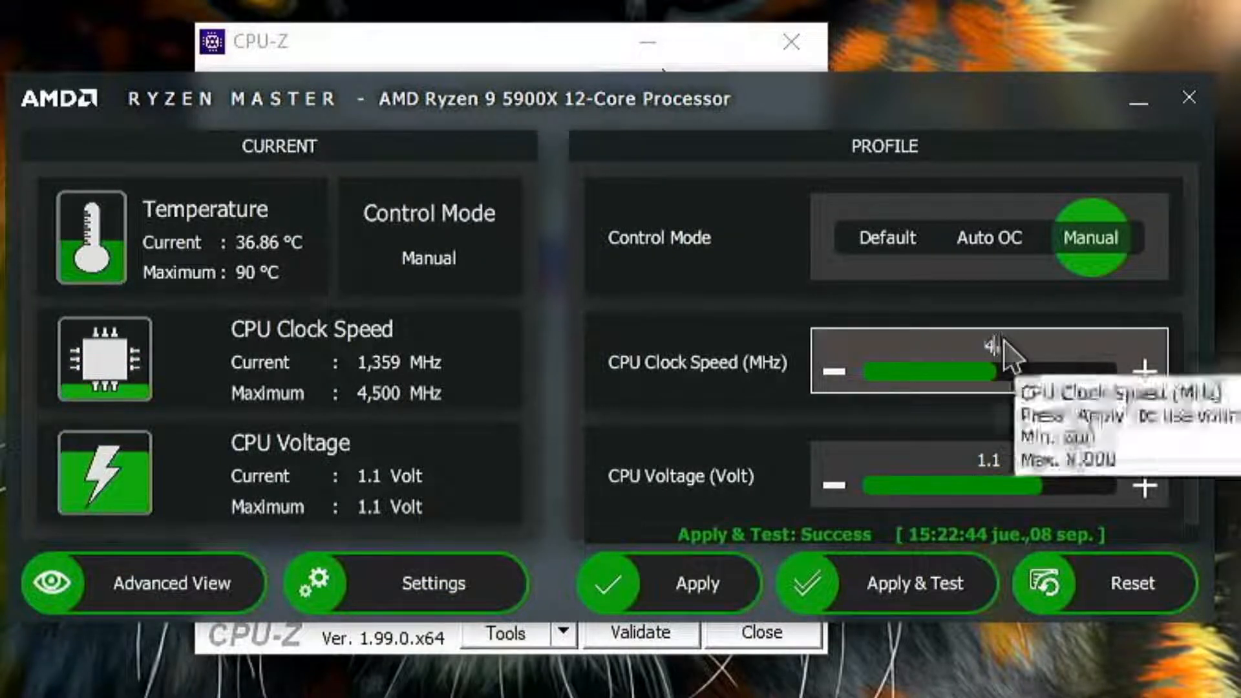
key("Return")
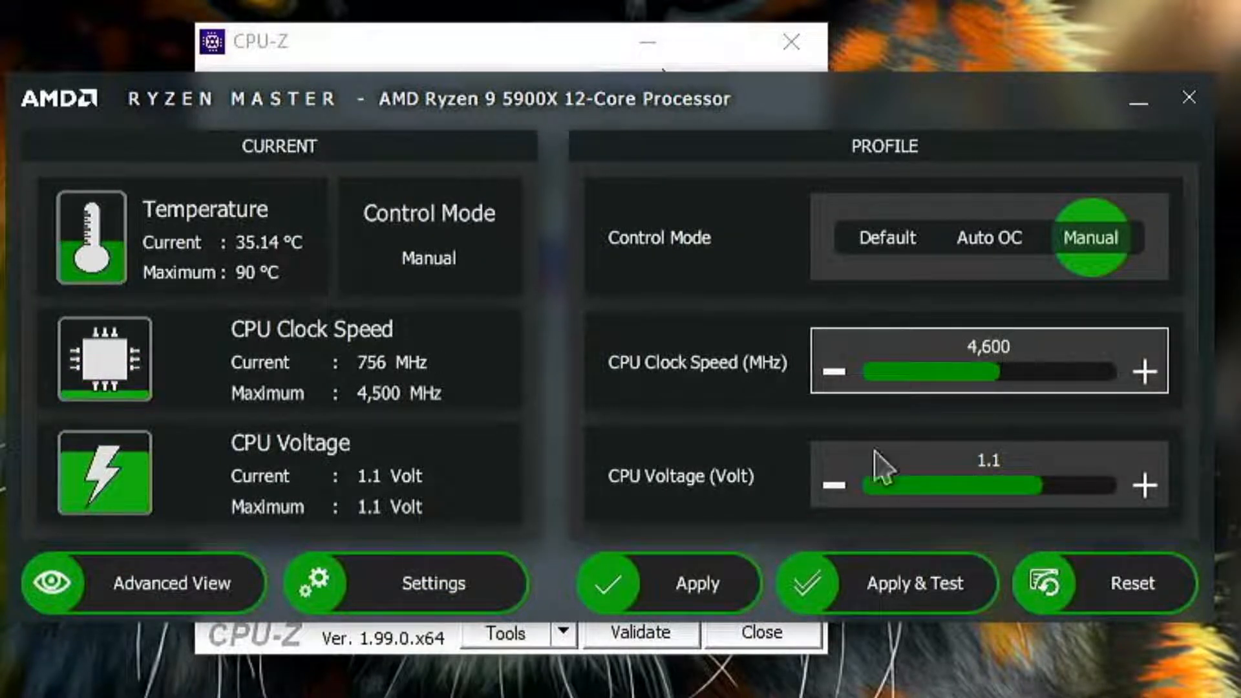
left_click(826, 605)
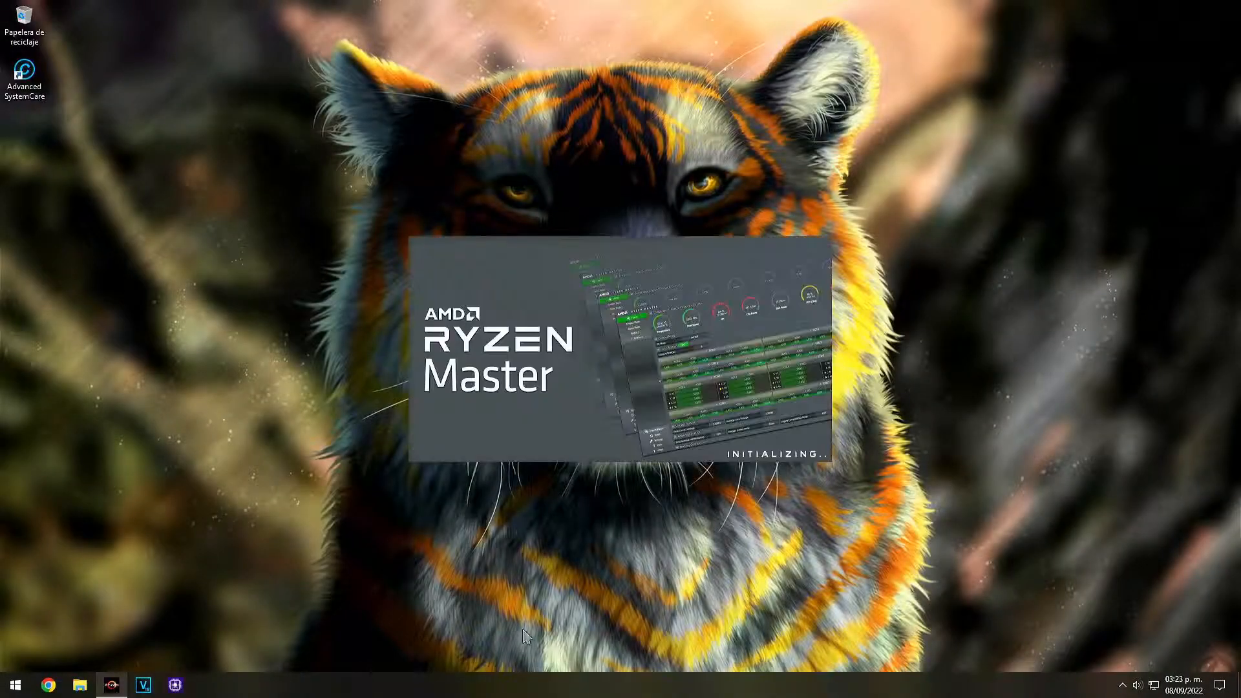
- Set the CPU clock speed back to 4,500 MHz in the restarted Ryzen Master and apply it
left_click(584, 430)
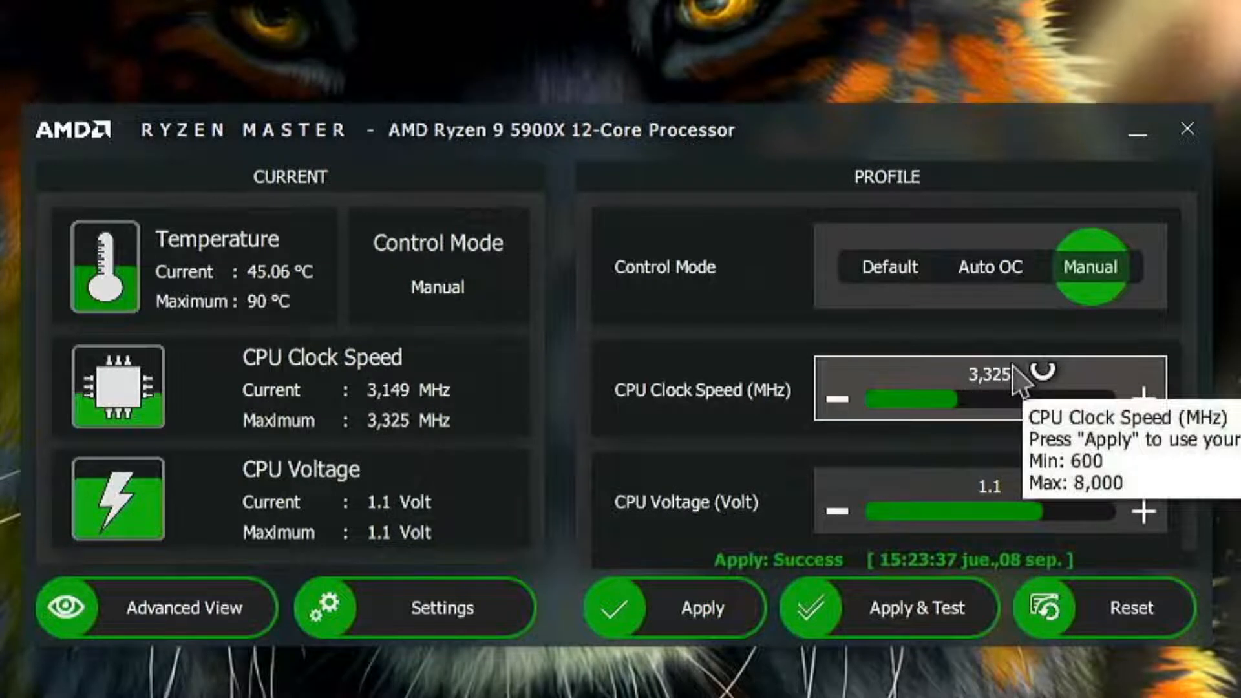
left_click(1001, 372)
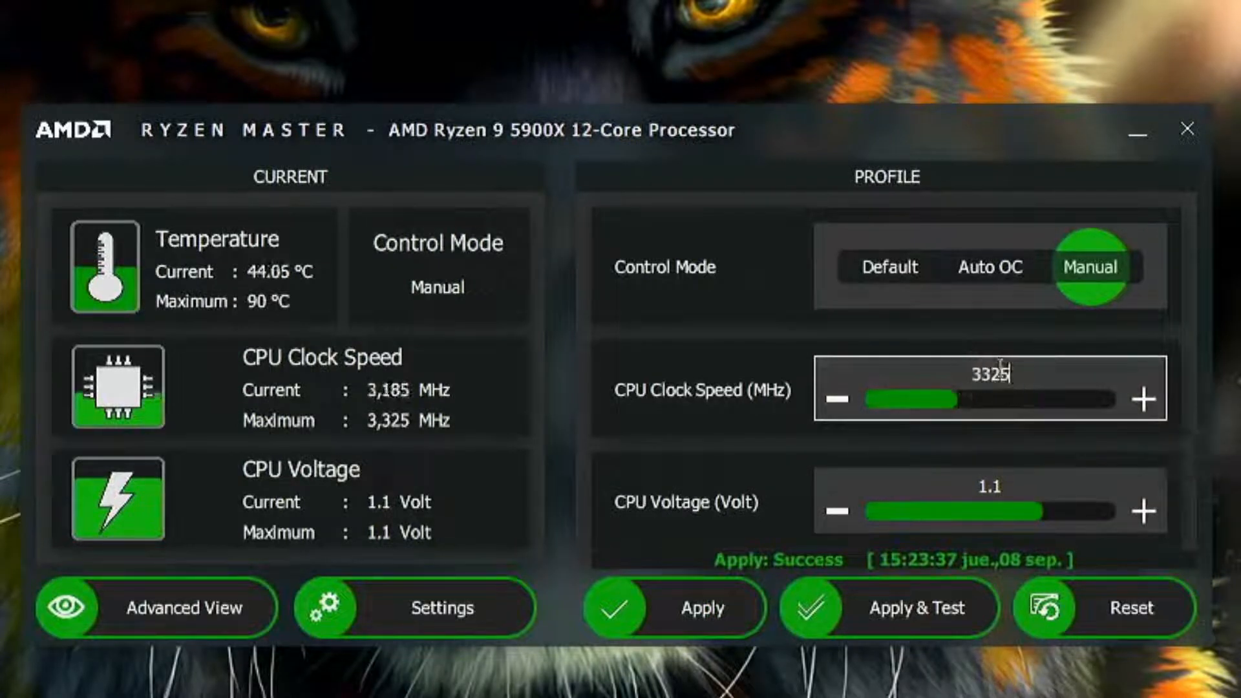
key("BackSpace")
key("BackSpace")
key("BackSpace")
key("BackSpace")
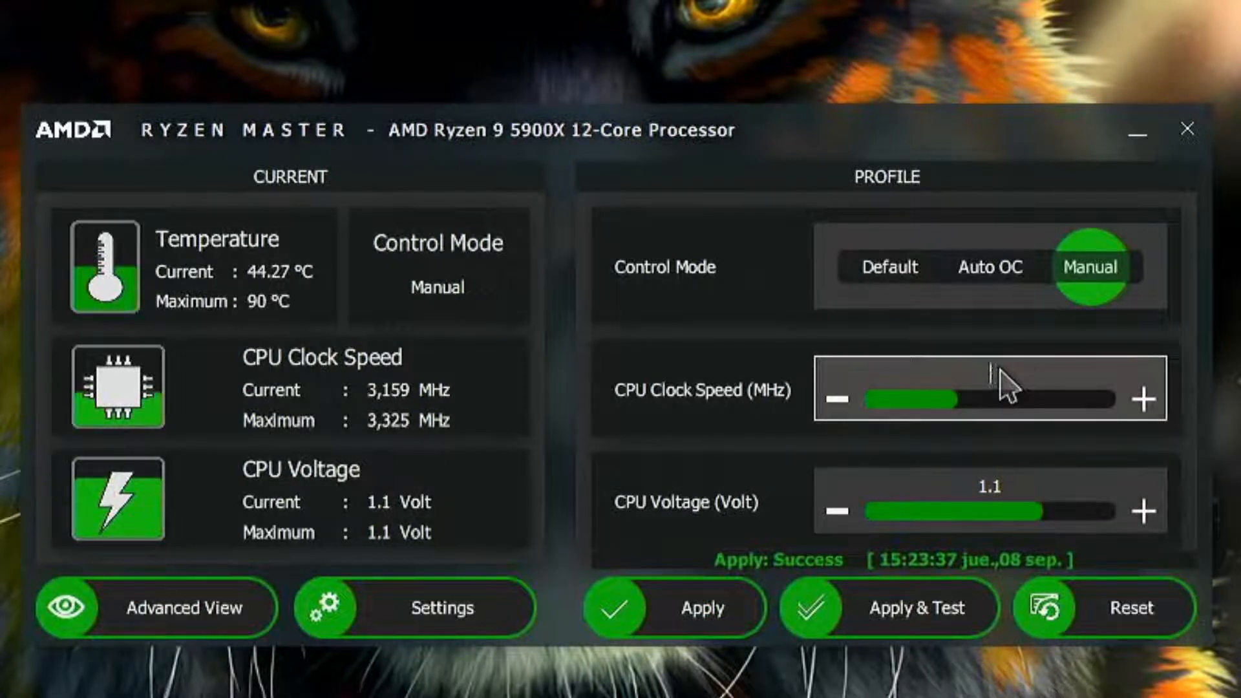
type("4500")
key("Return")
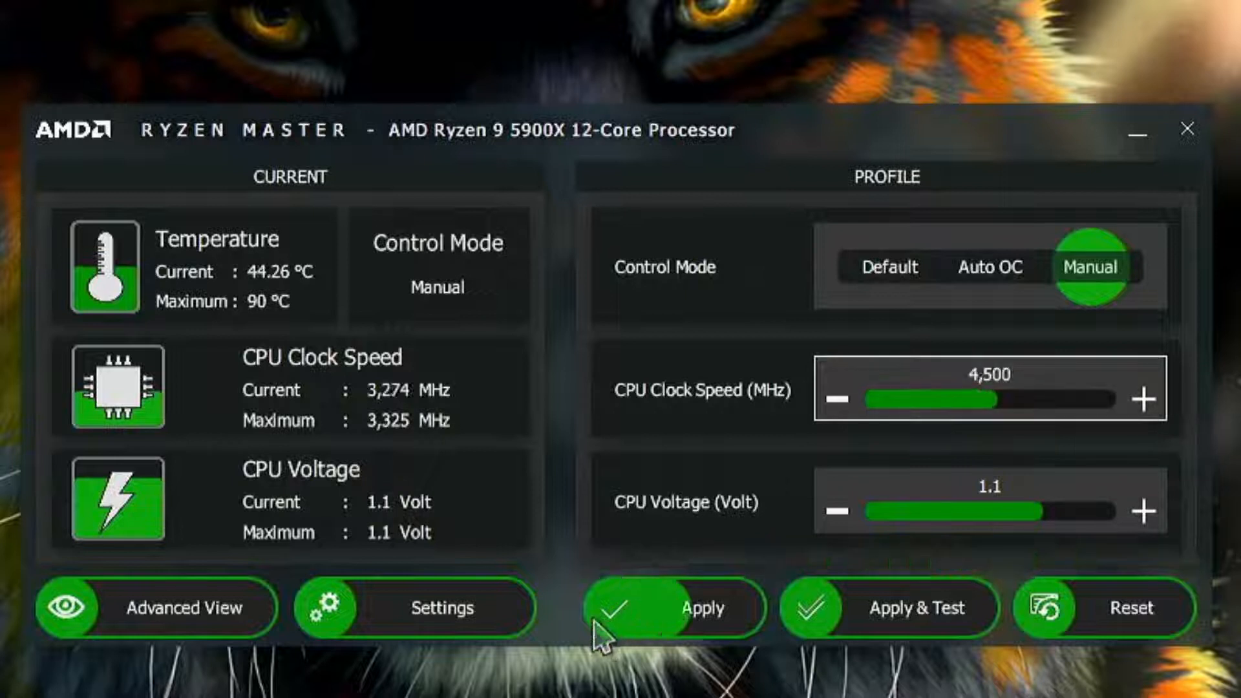
left_click(706, 625)
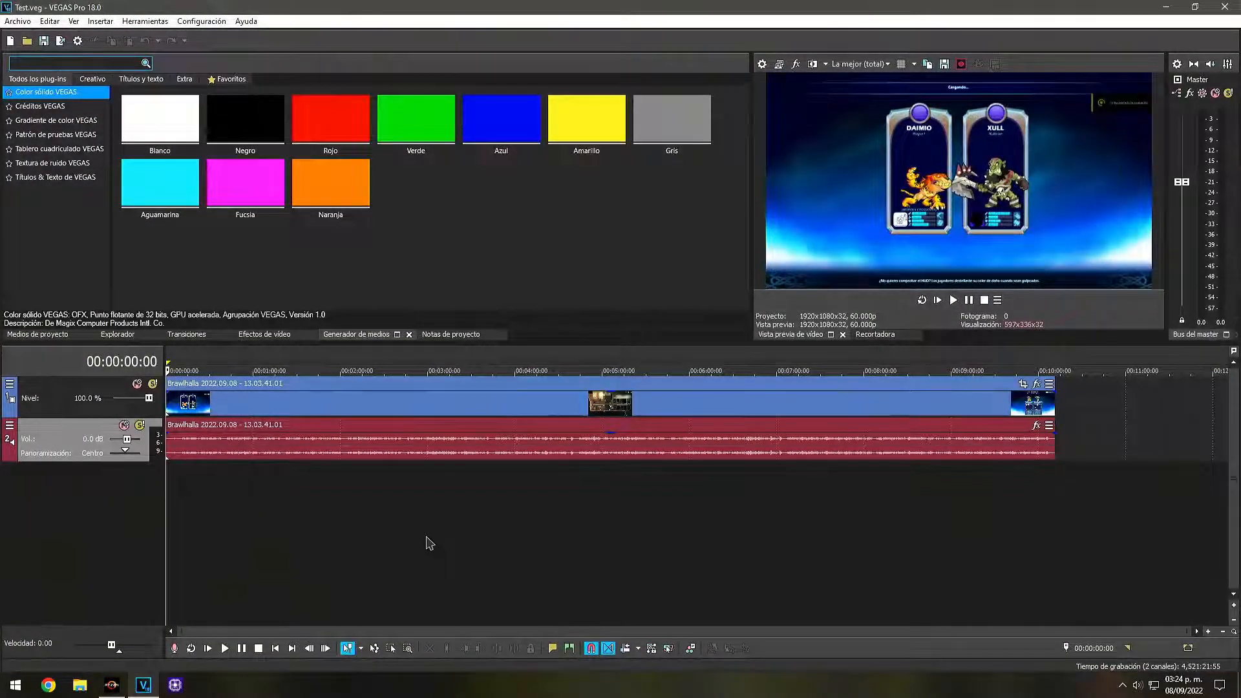
- In VEGAS Pro, check the MAGIX AVC/AAC MP4 template Internet HD 1080p 60FPS MQ and render the whole timeline with it as Test.mp4
key("ctrl+a")
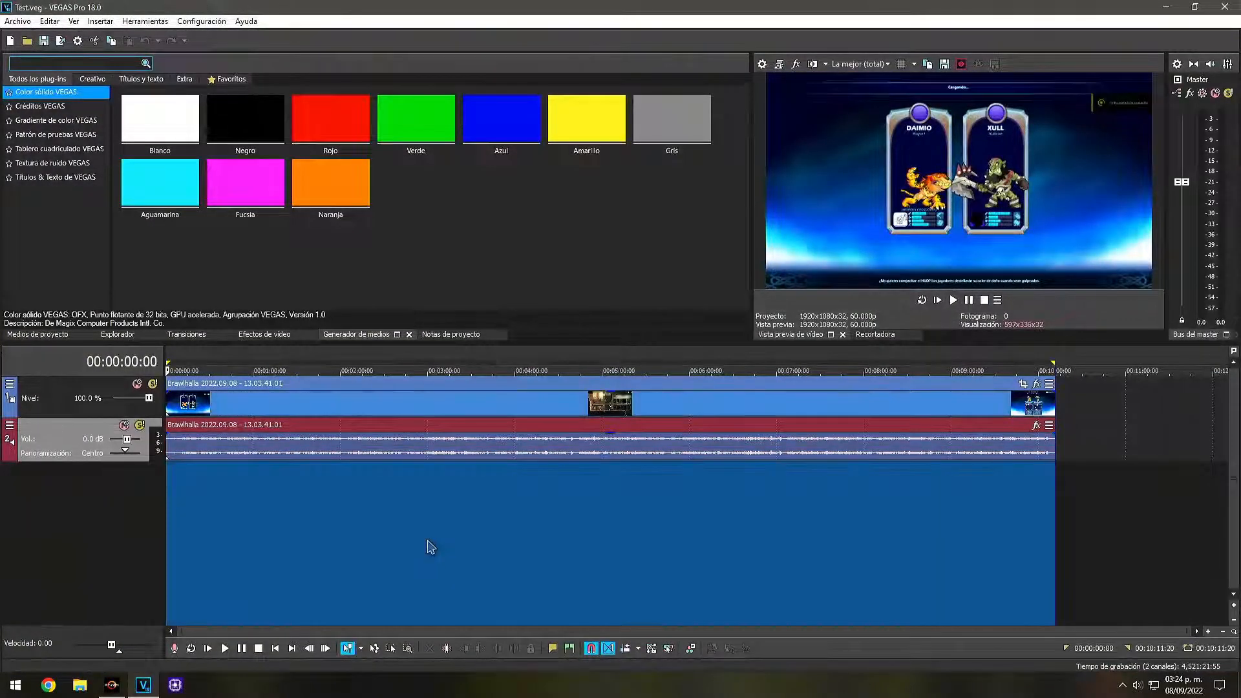
left_click(61, 40)
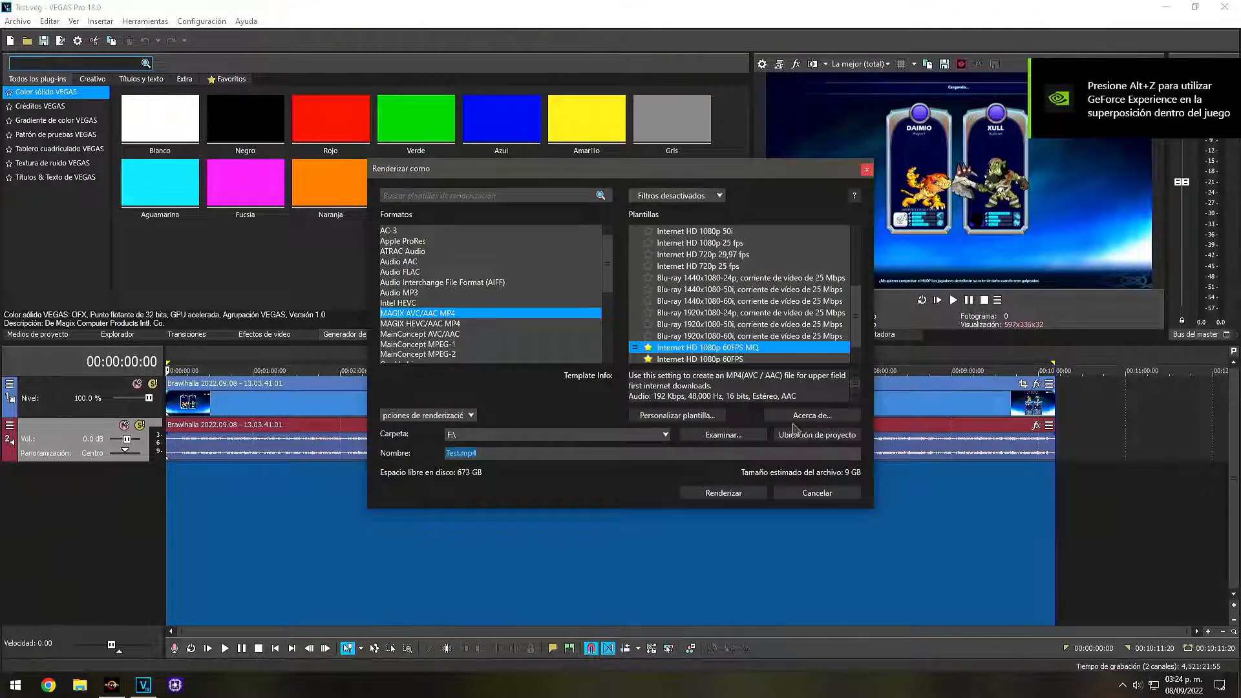
left_click(692, 421)
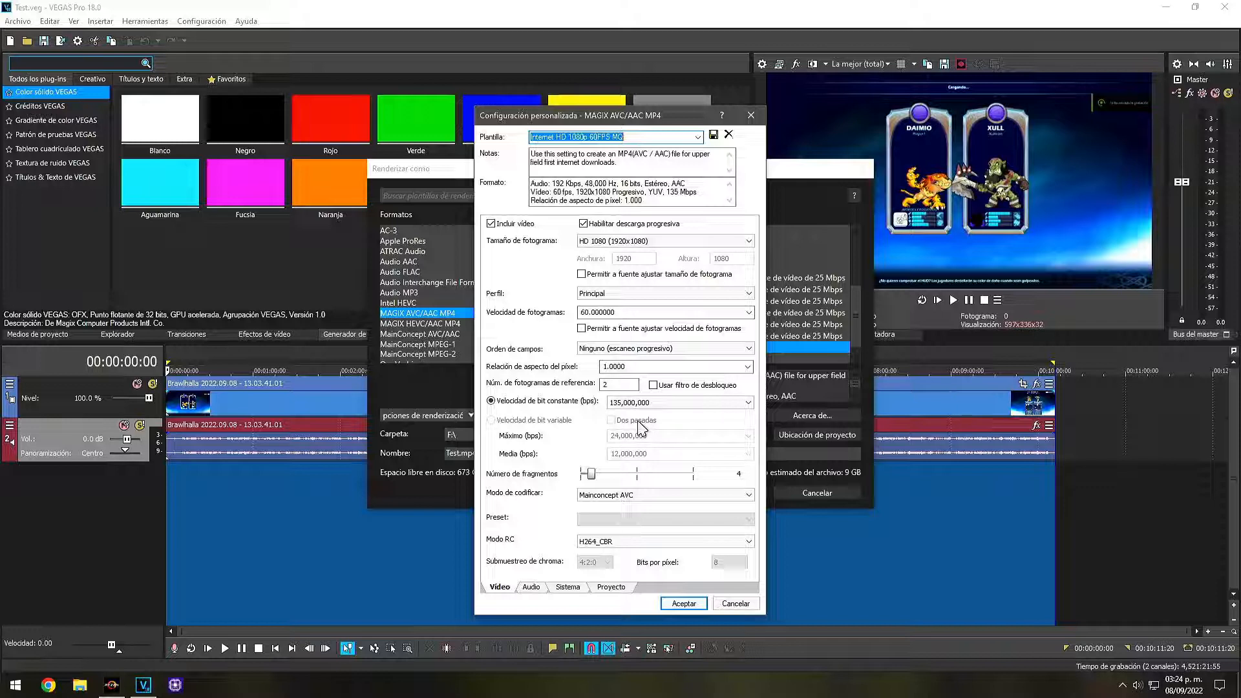
left_click(754, 119)
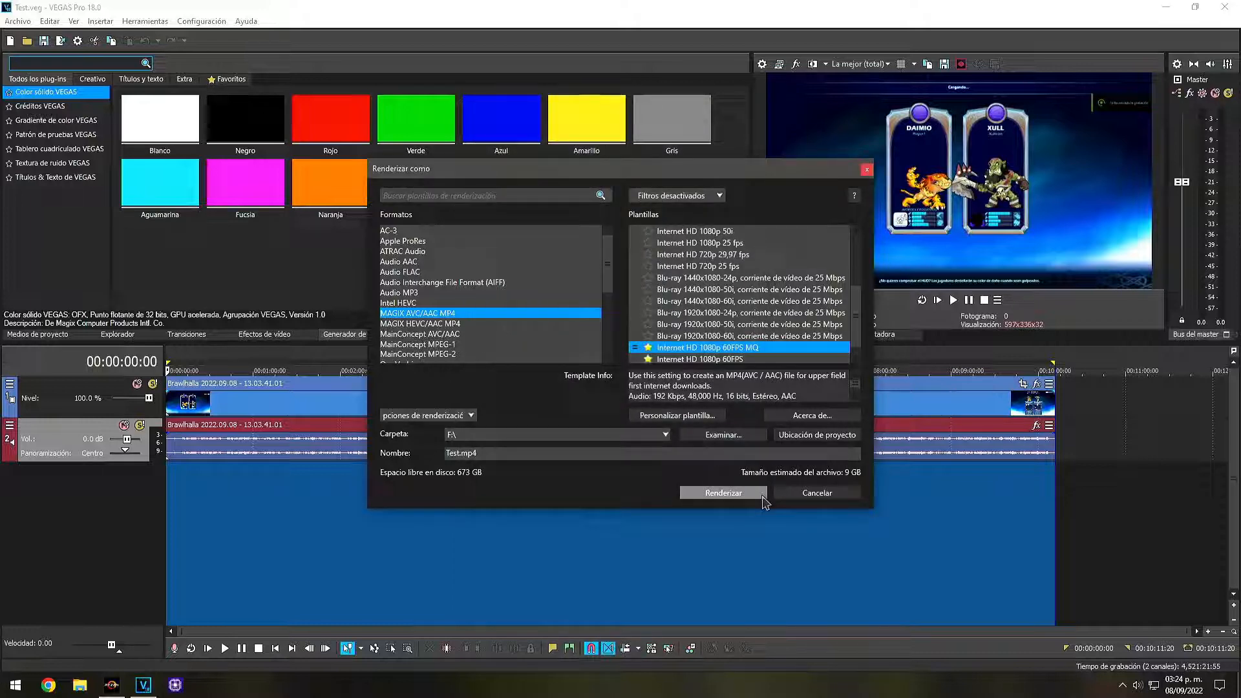
left_click(737, 495)
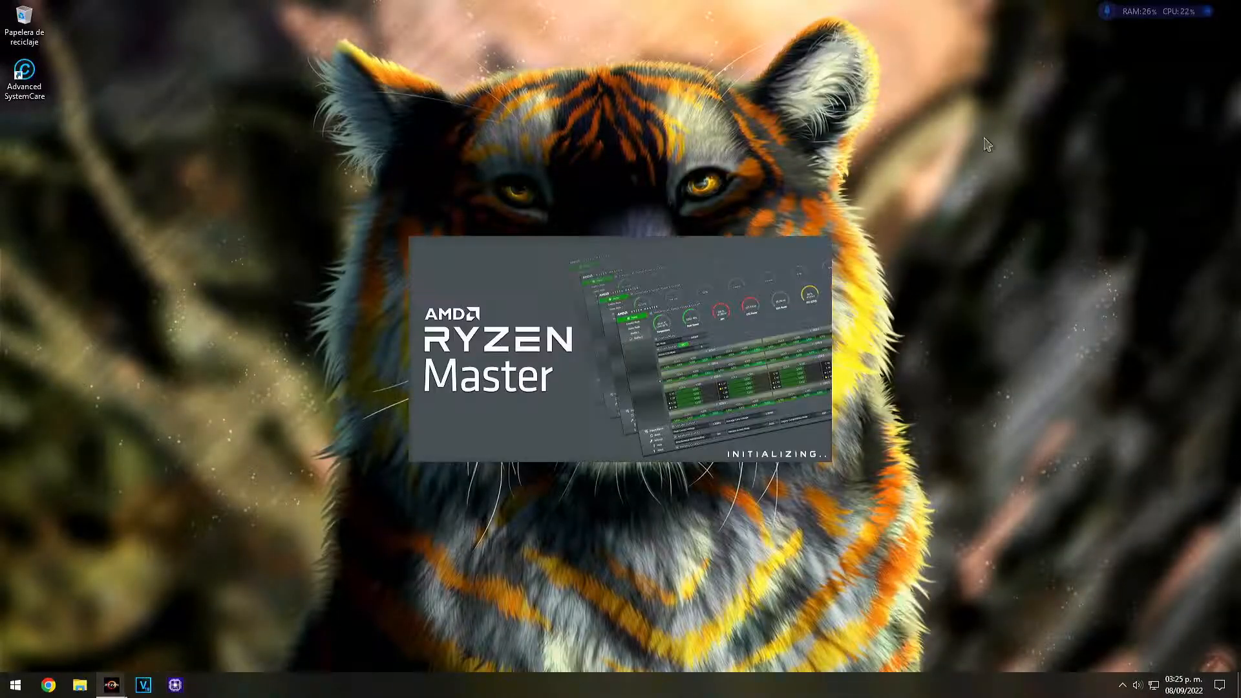
- Set the CPU voltage to 1.2 V in the restarted Ryzen Master
left_click(584, 430)
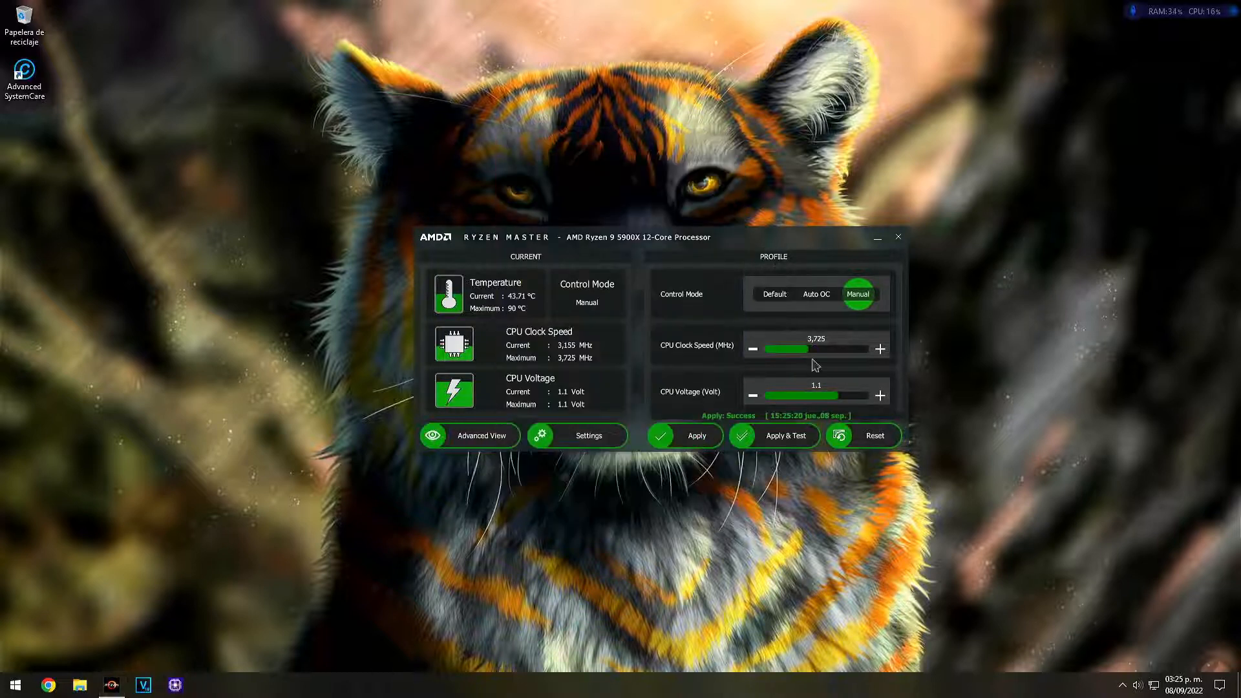
left_click(824, 387)
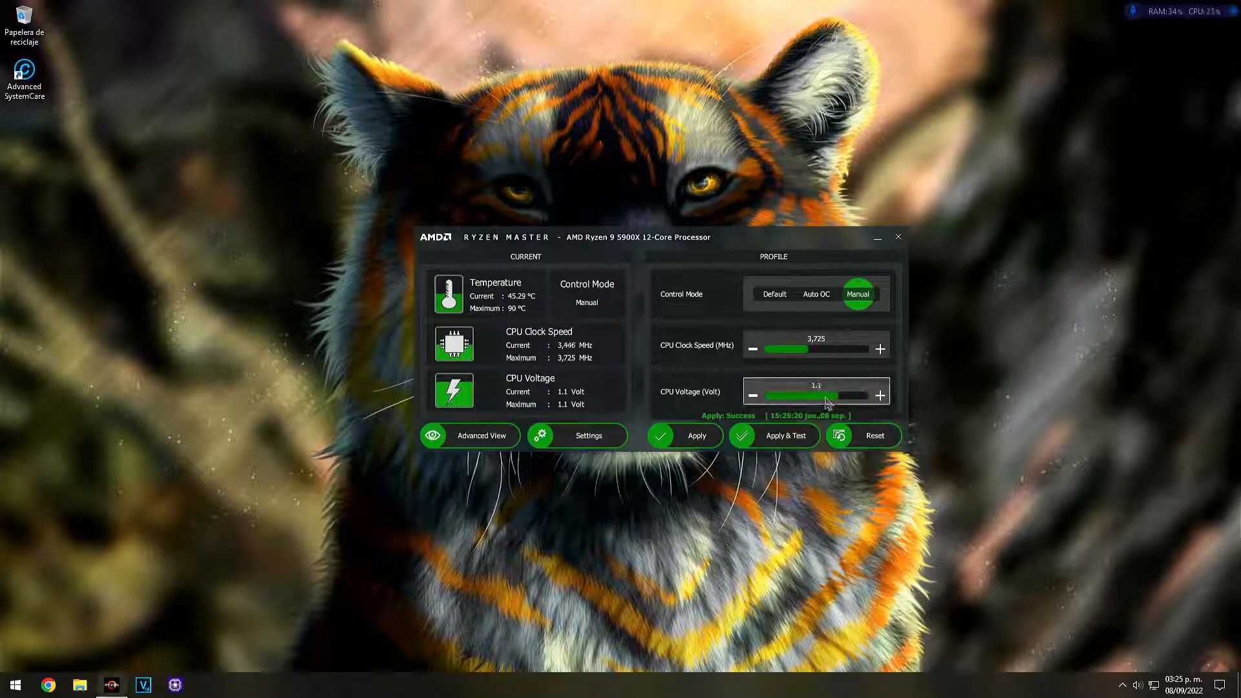
key("BackSpace")
type("2")
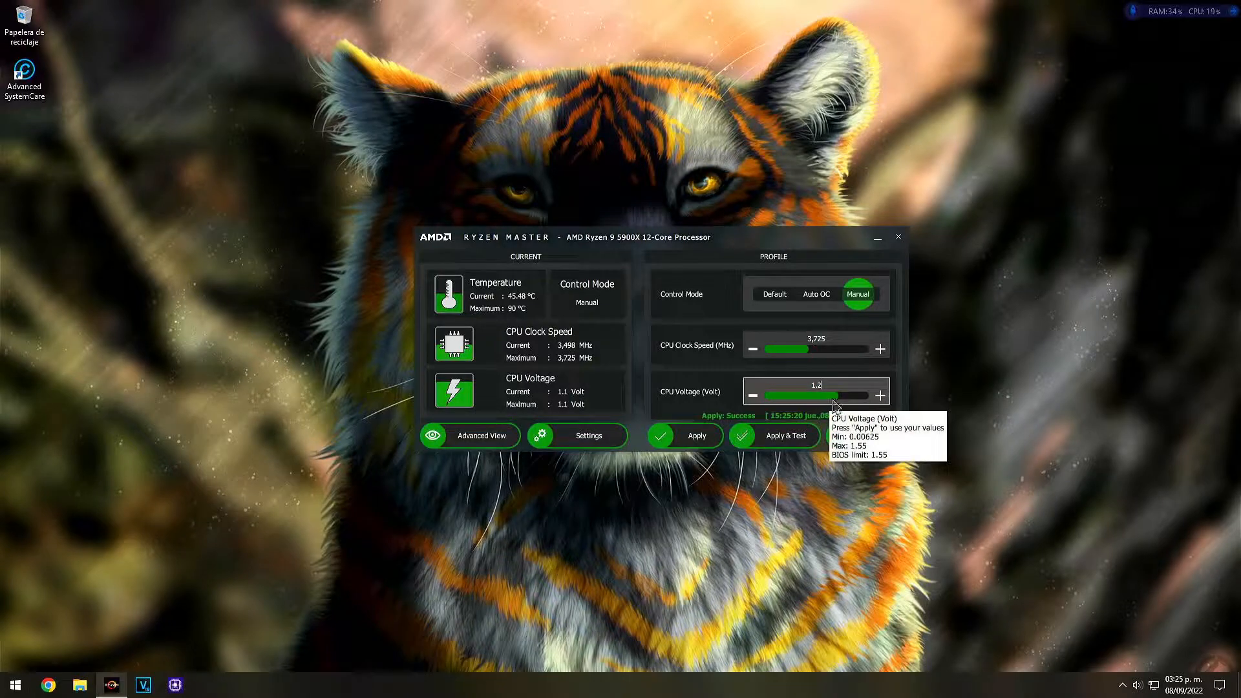
- Set the CPU clock speed to 4,500 MHz and run the apply-and-test check
left_click(811, 344)
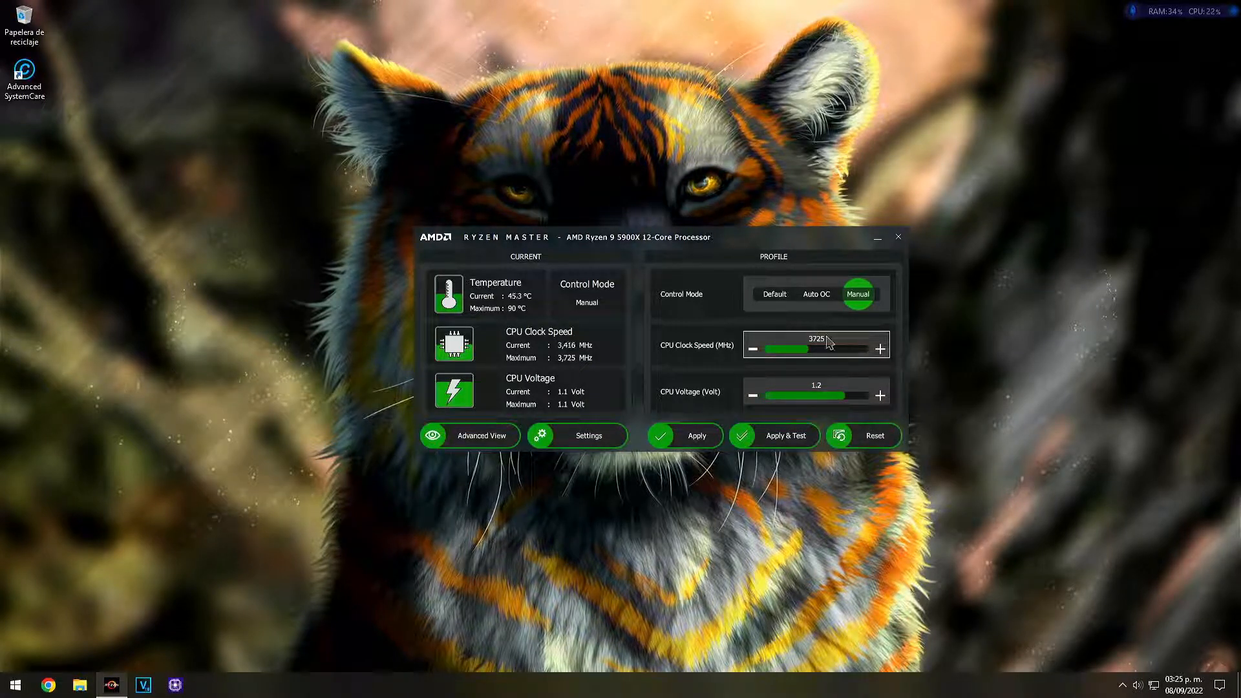
key("BackSpace")
key("BackSpace")
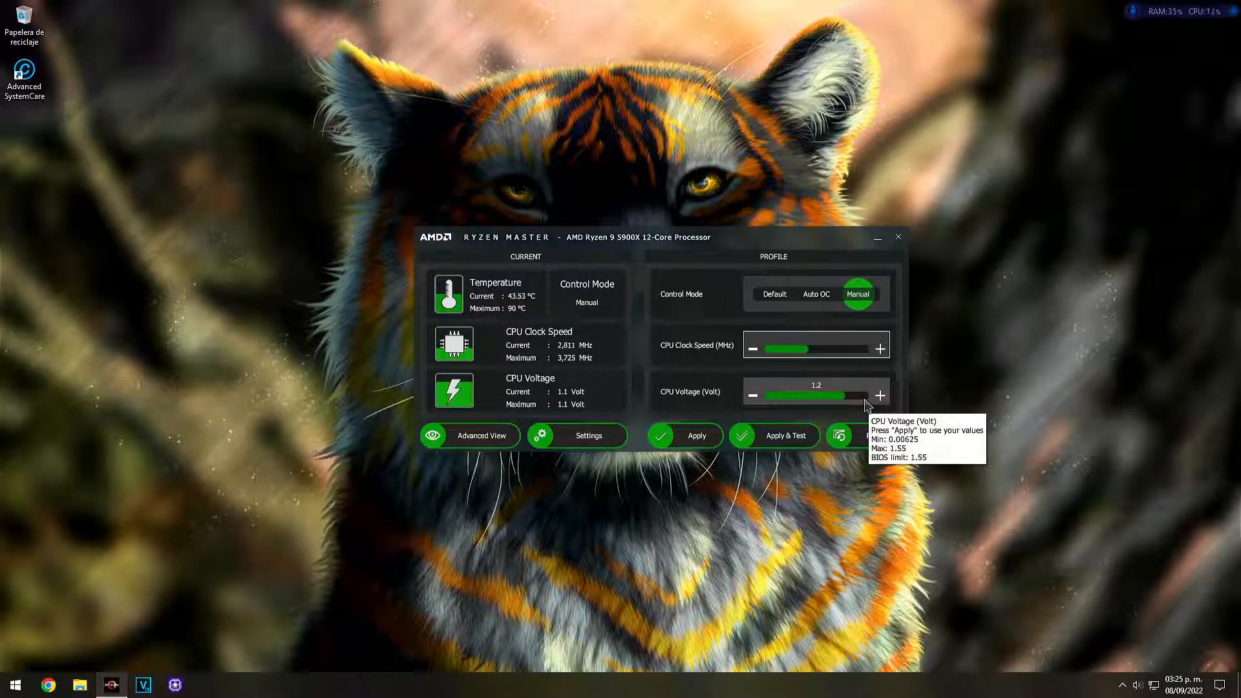
type("4500")
key("Return")
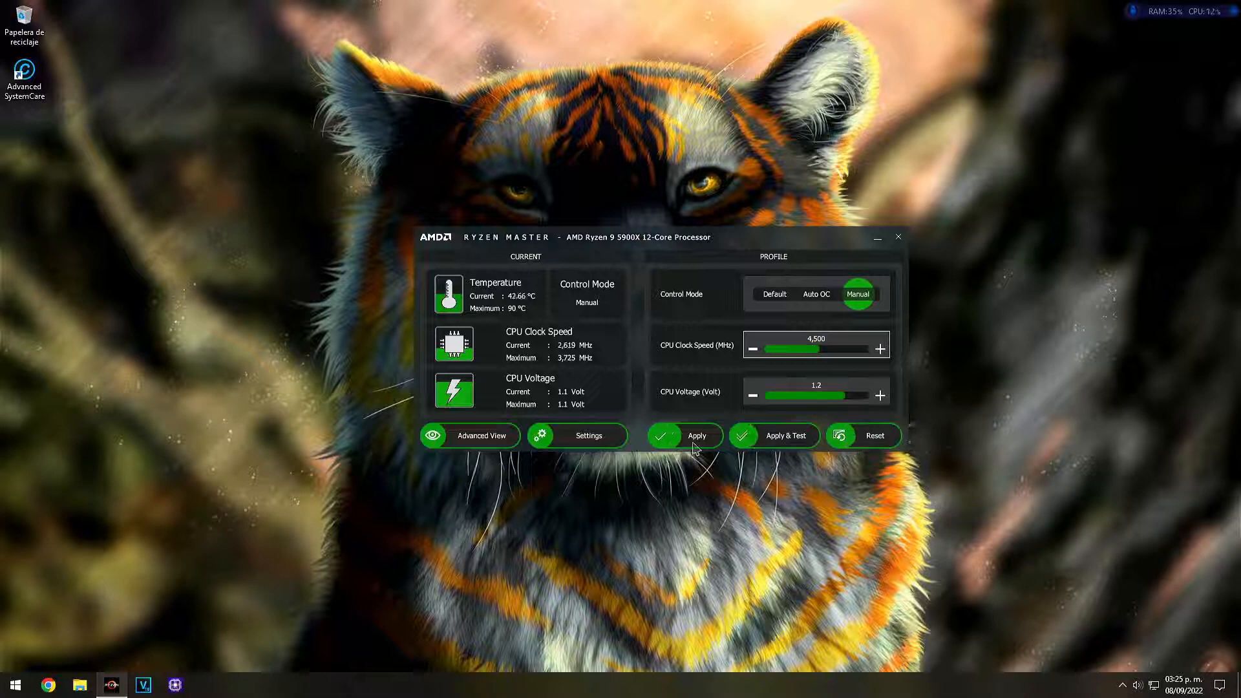
left_click(775, 442)
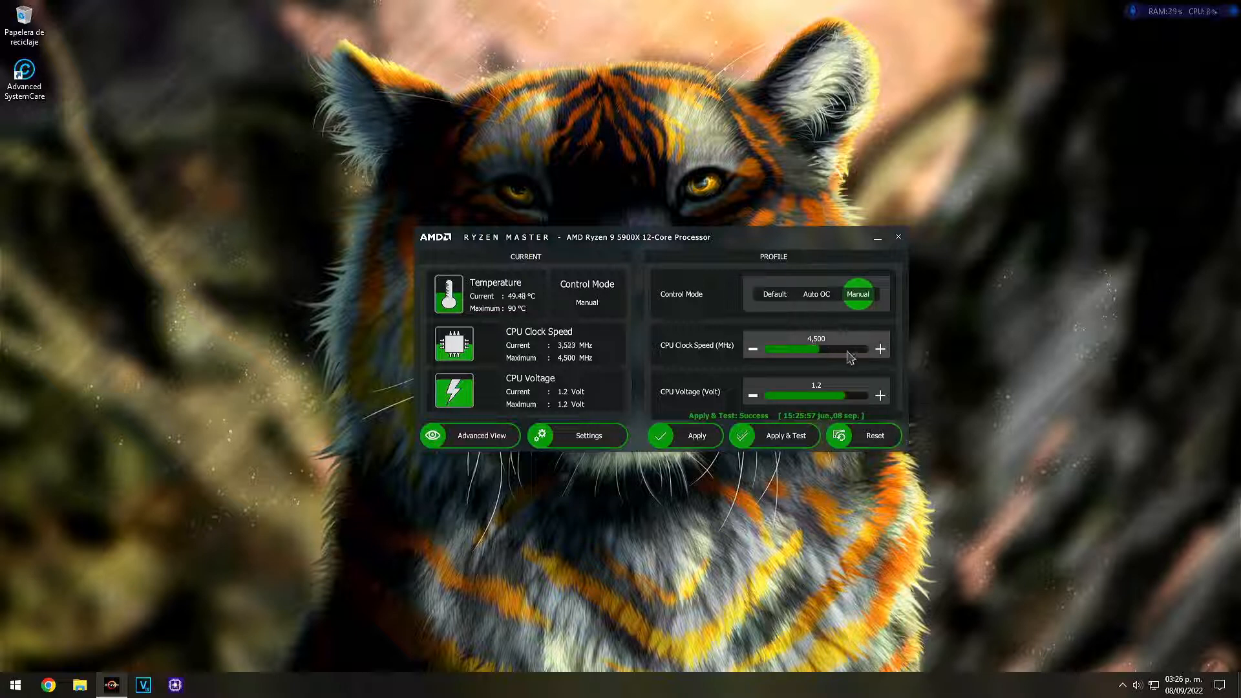
- Raise the CPU clock speed to 4,600 MHz, keeping the same voltage, and run the apply-and-test check
left_click(818, 340)
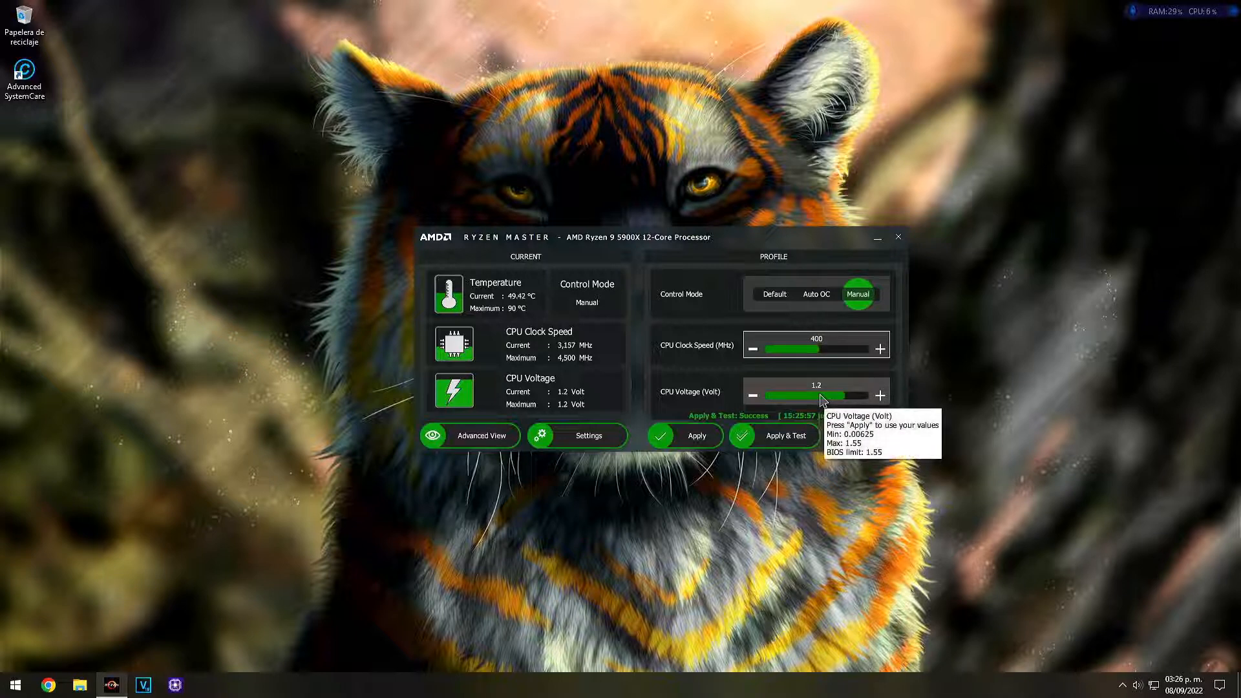
type("6")
key("Return")
left_click(789, 436)
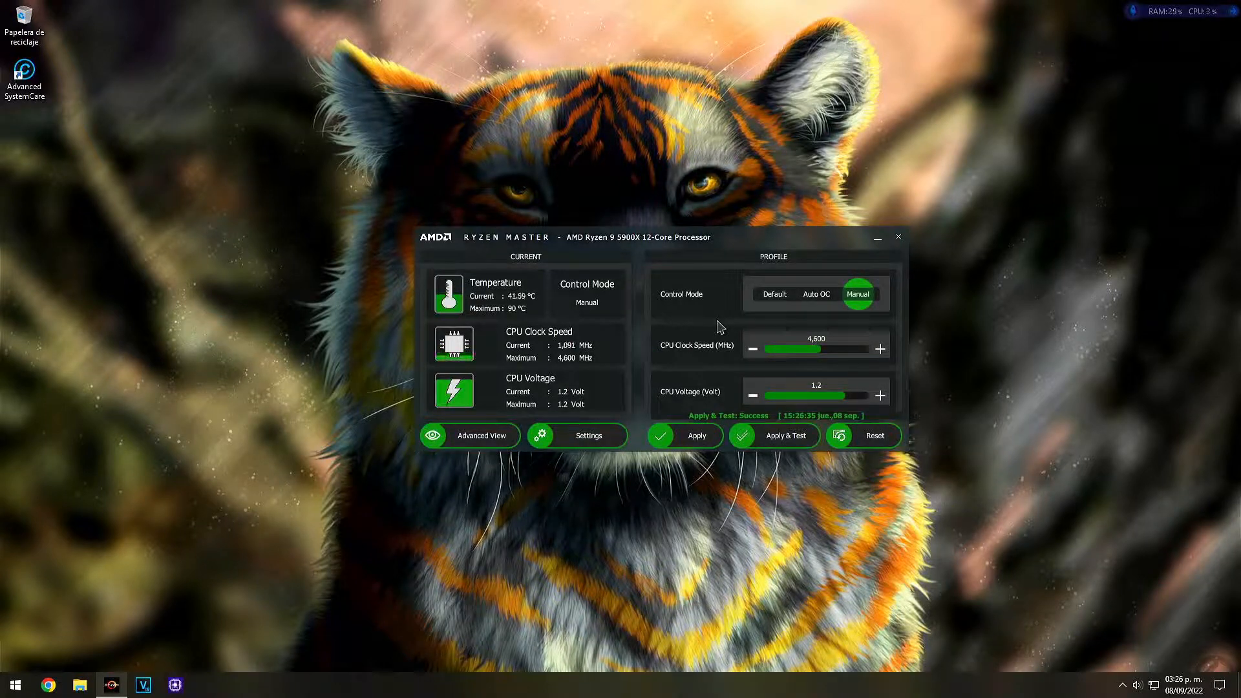
left_click(145, 687)
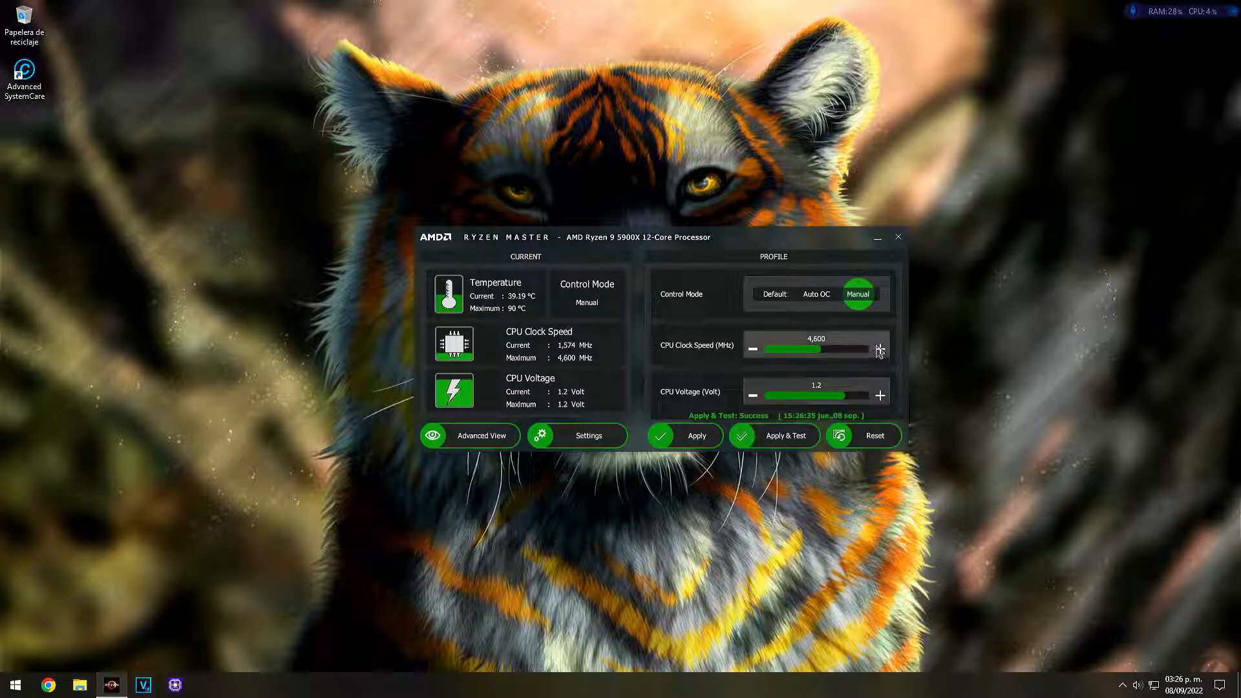
- Try a CPU clock speed of 4,700 MHz at 1.2 V by applying and testing it
left_click(833, 338)
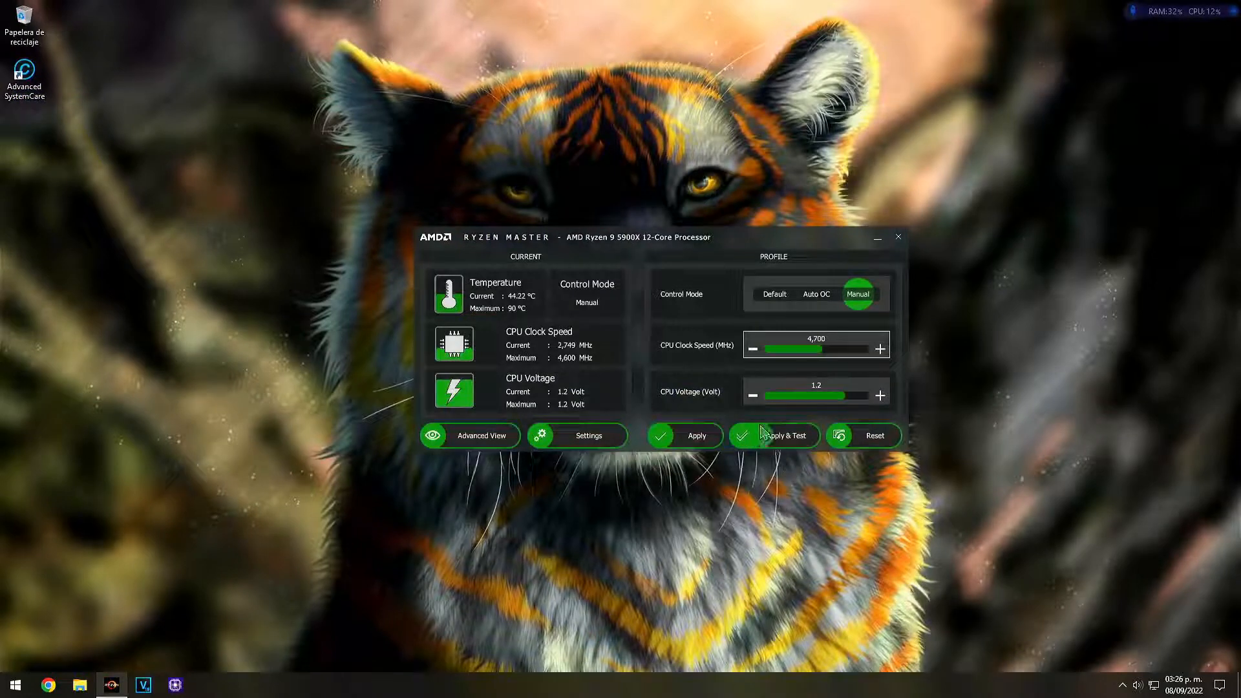
left_click(771, 437)
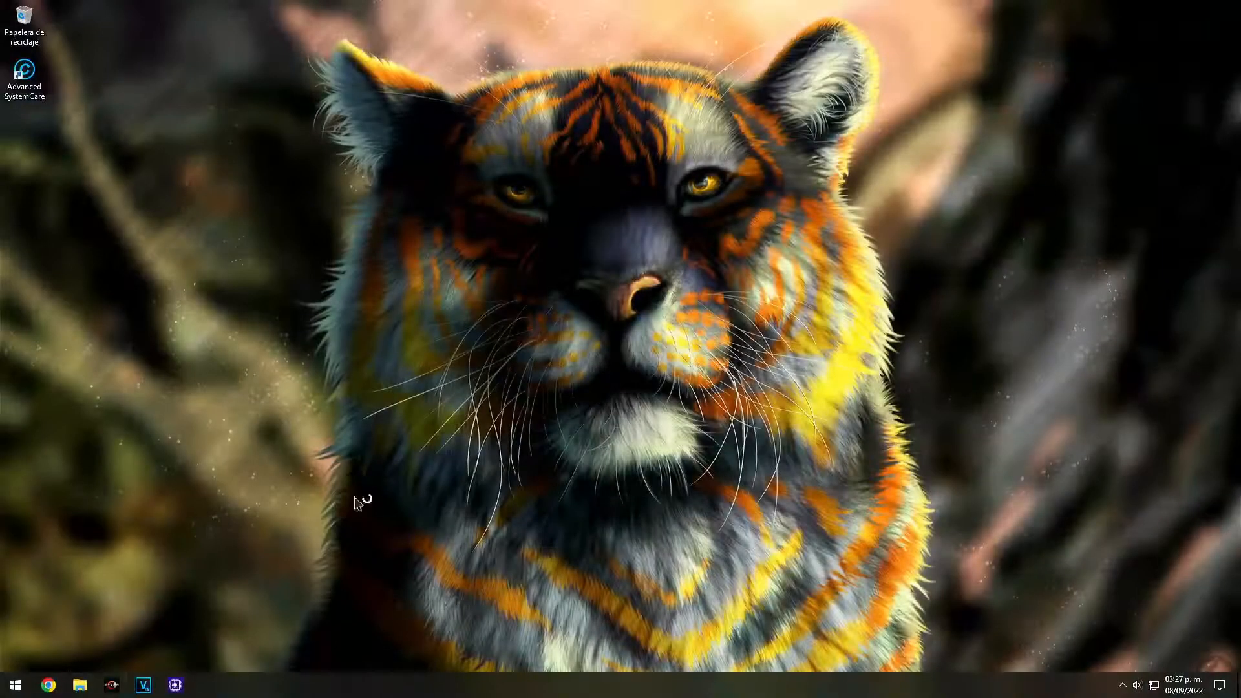
- Lower the CPU clock speed to 4,525 MHz in the restarted Ryzen Master and apply it
key("Return")
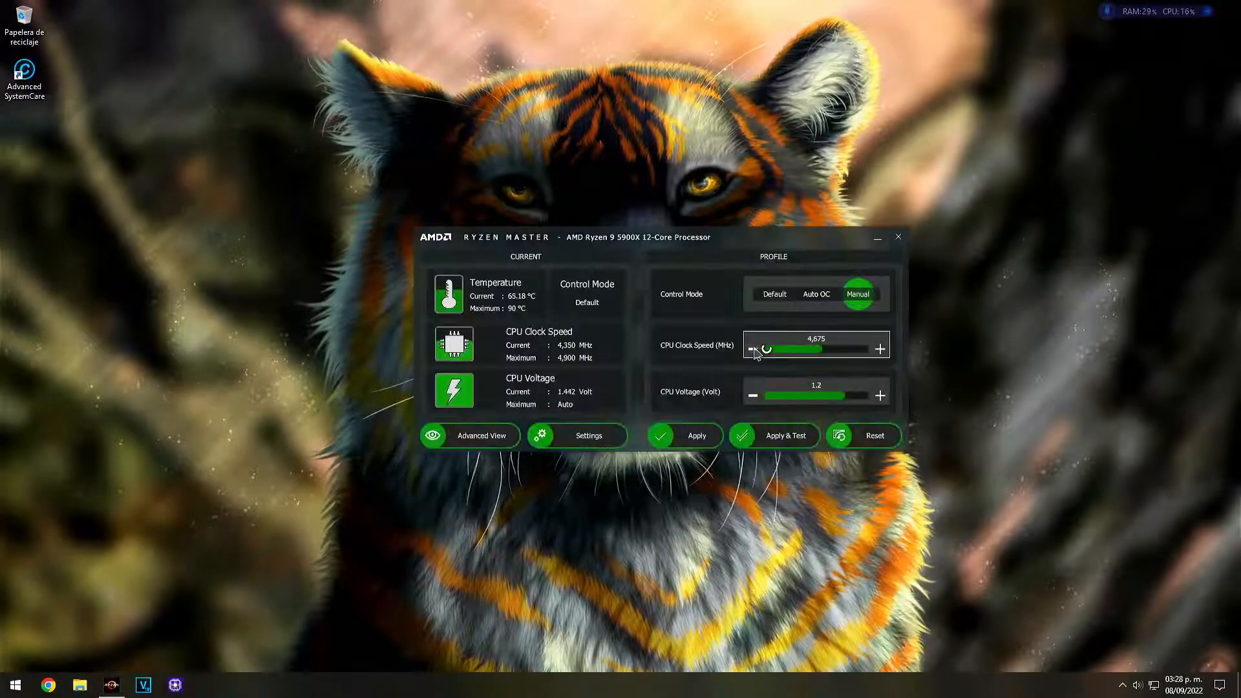
left_click(697, 436)
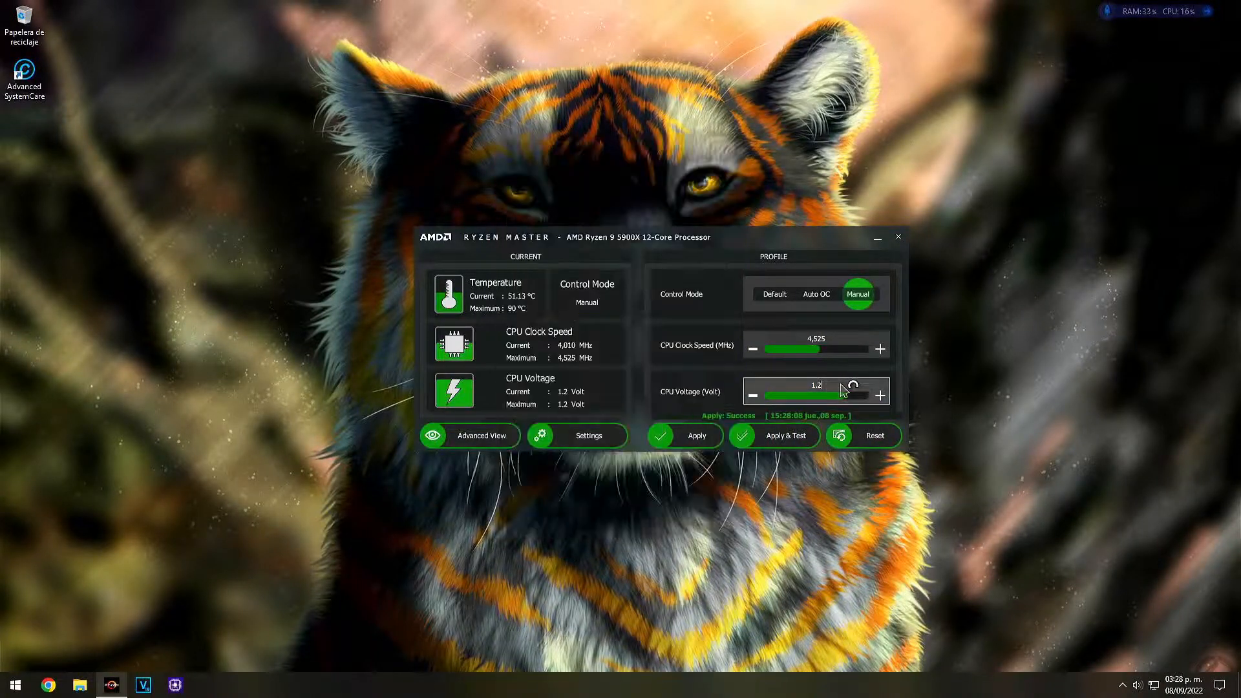
- Set the CPU voltage to 1.25 V and the clock speed to 4,600 MHz, and run the apply-and-test check
left_click(823, 338)
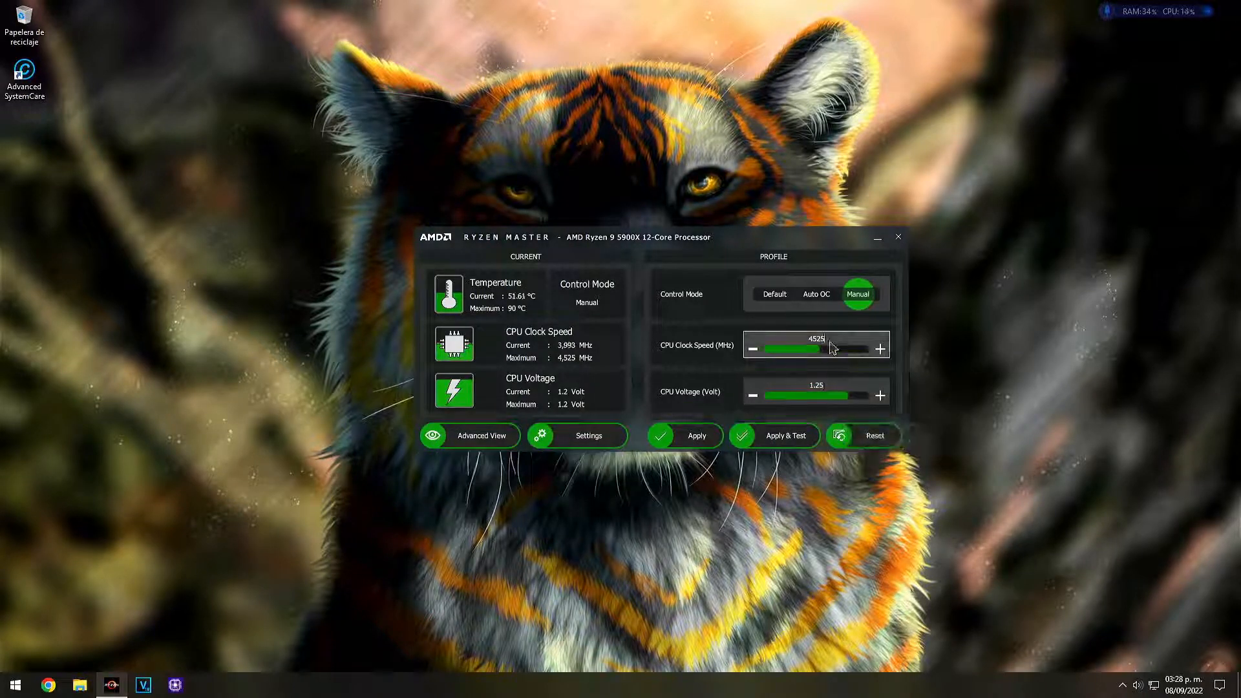
key("BackSpace")
key("BackSpace")
type("60")
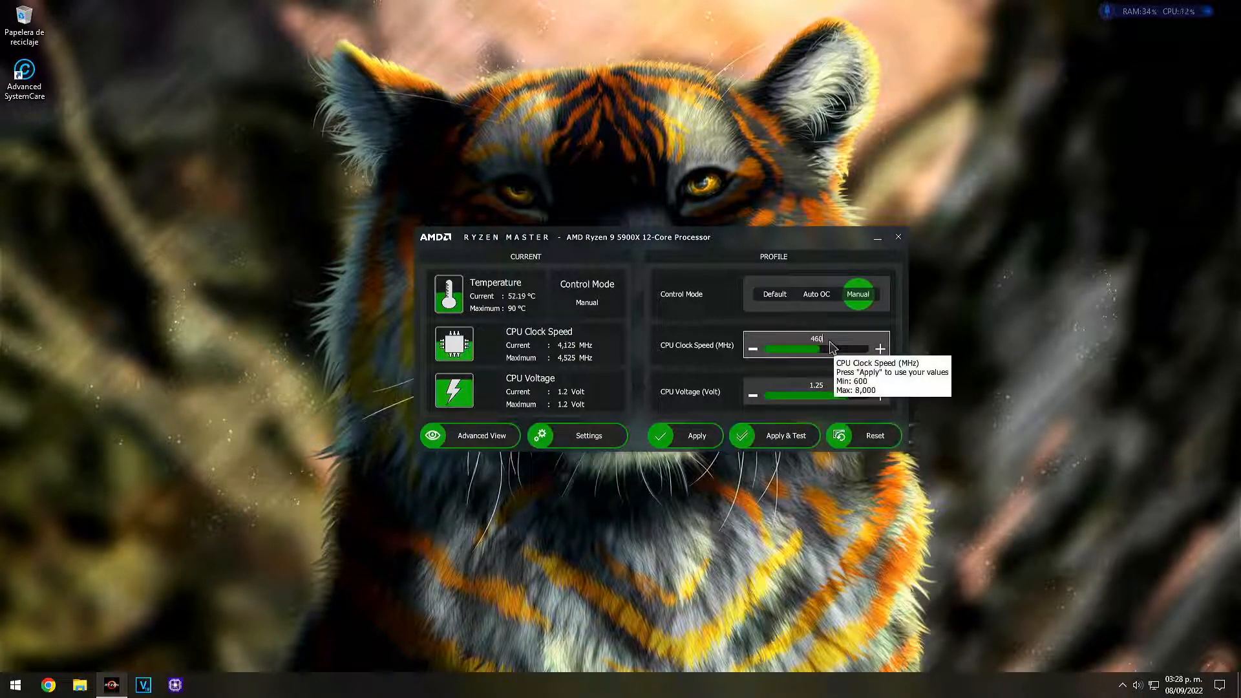
type("0")
key("Return")
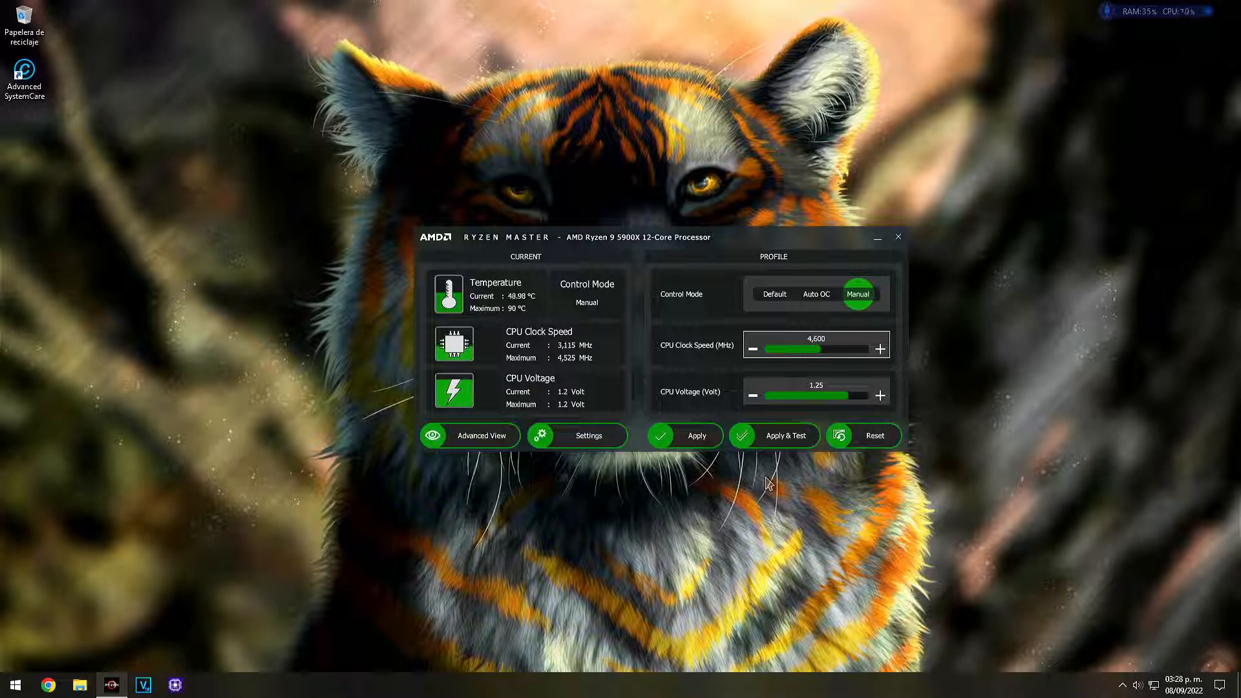
left_click(778, 439)
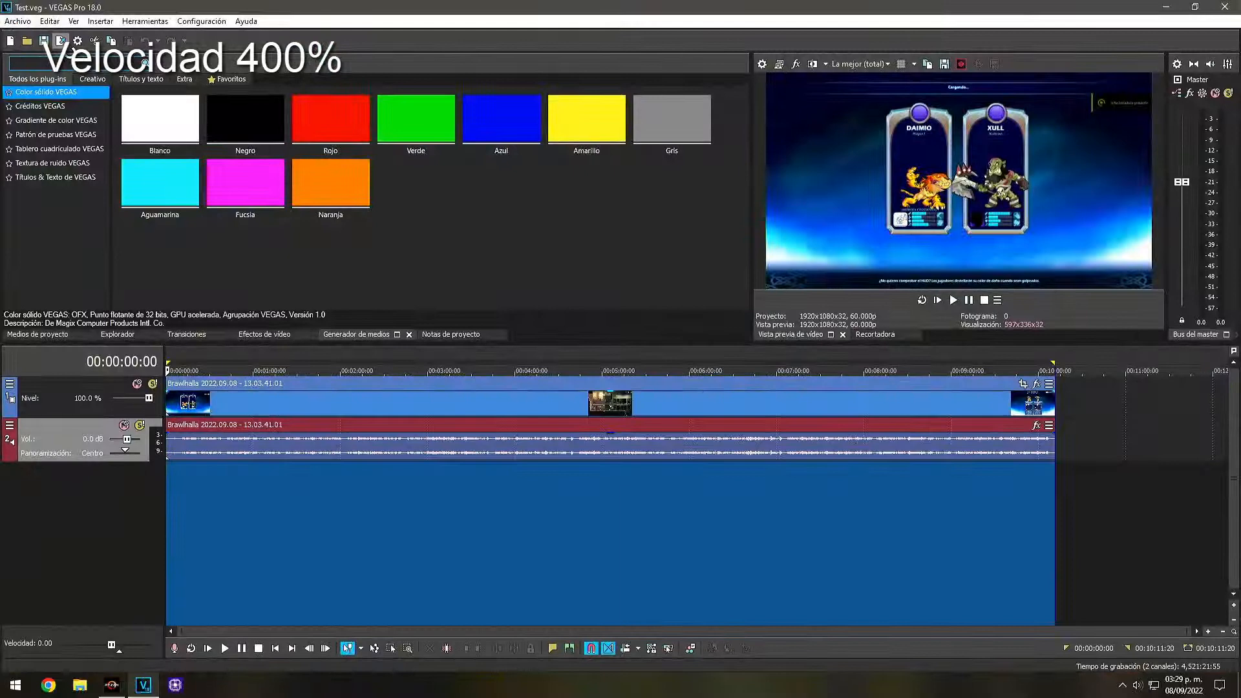
- Render the VEGAS Pro timeline as Test.mp4 with the Internet HD 1080p 60FPS MQ template, and place Ryzen Master over it for monitoring
left_click(61, 42)
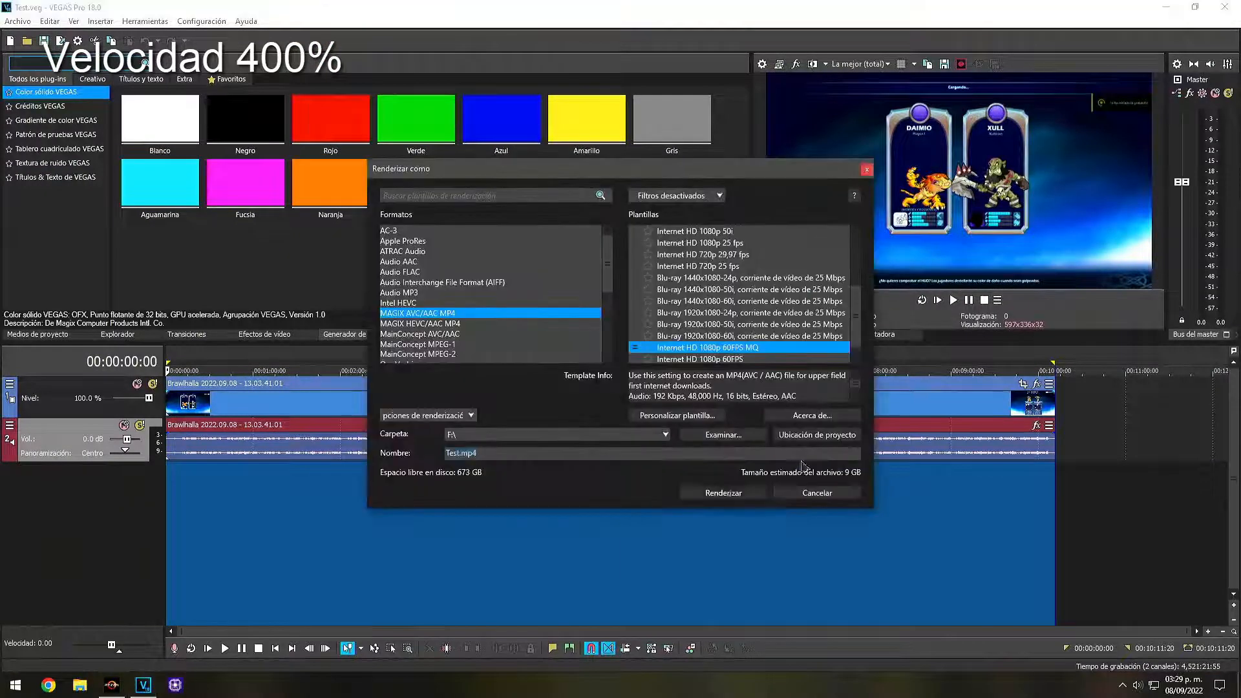
left_click(735, 494)
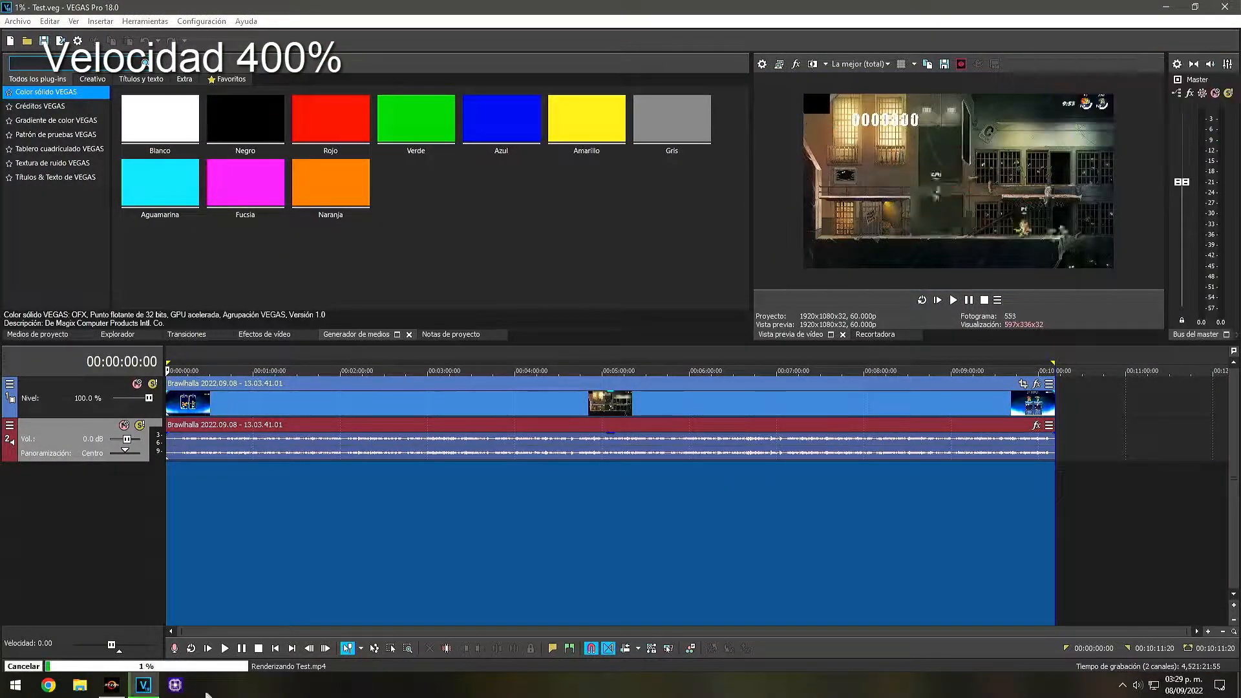
left_click(111, 685)
left_click_drag(625, 232, 572, 384)
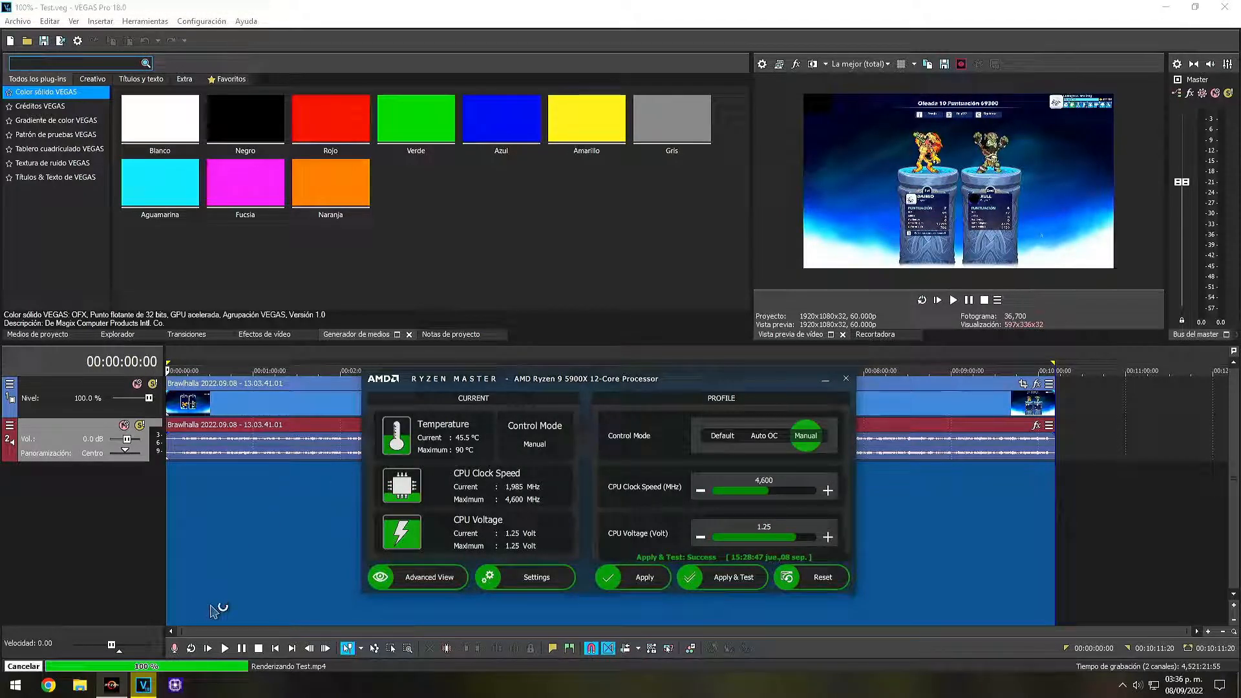
- Minimize VEGAS Pro and move the Ryzen Master window higher on the desktop
left_click(314, 618)
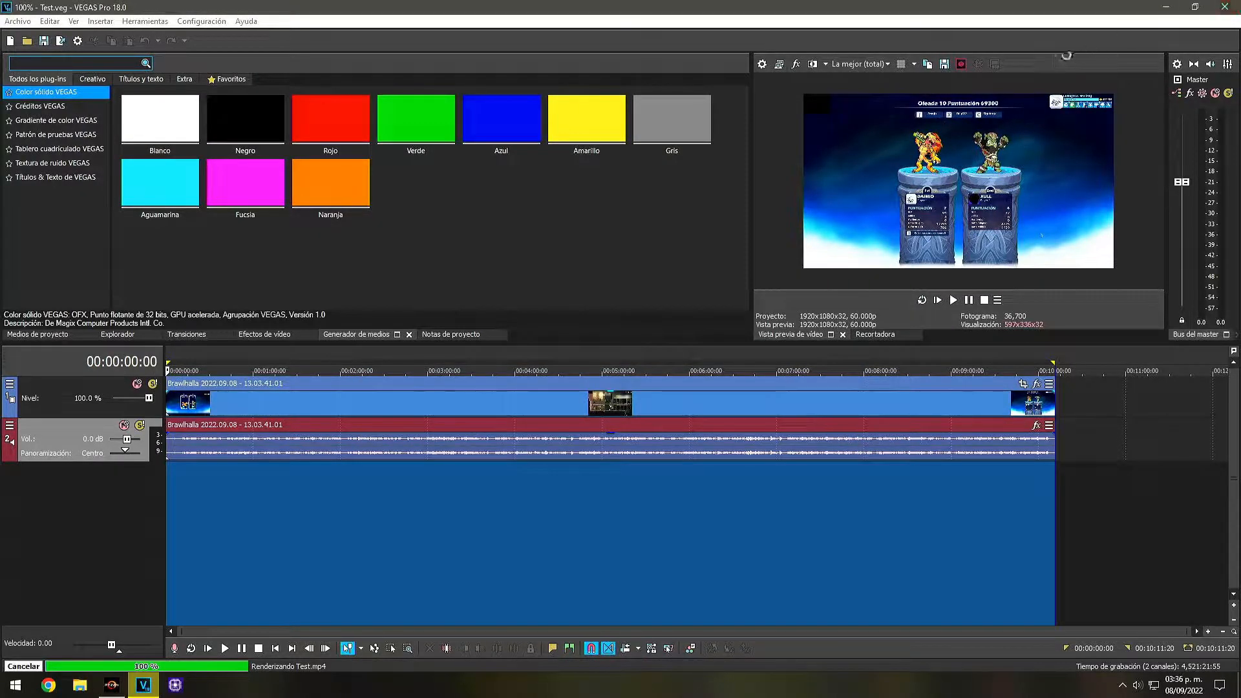
left_click(1167, 9)
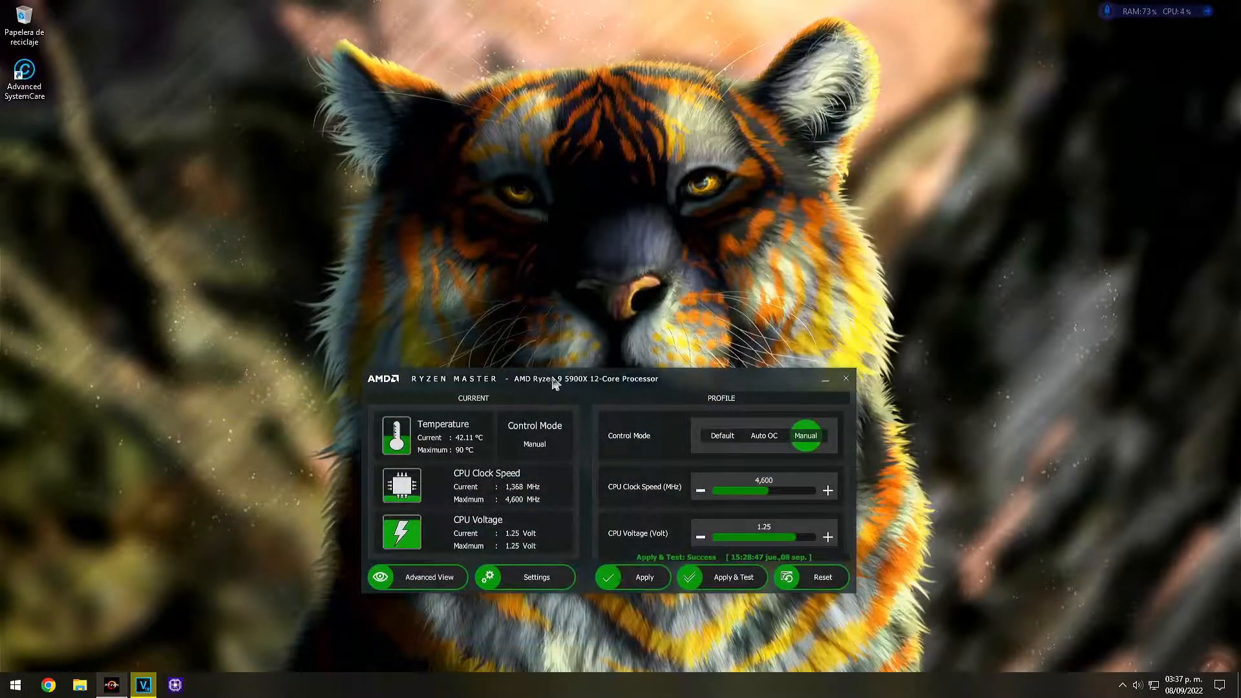
left_click_drag(554, 383, 556, 261)
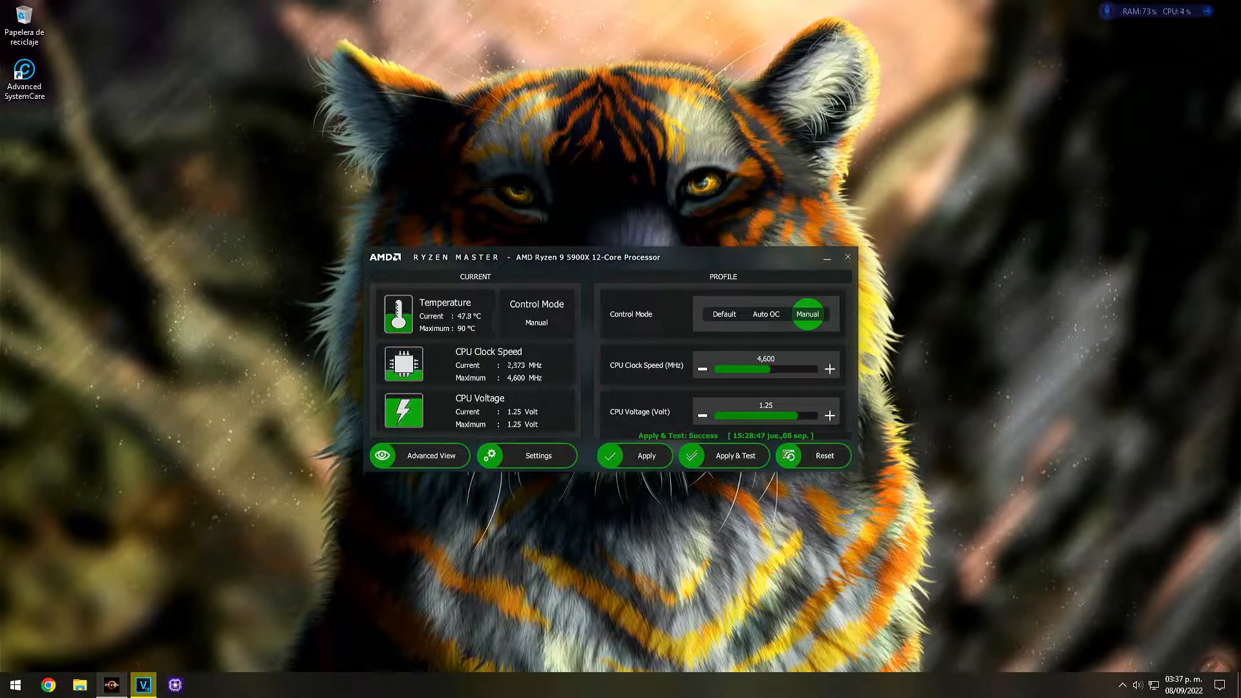
- Run the CPU benchmark in CPU-Z and compare it with the AMD Ryzen 9 5950X 16-Core reference
left_click(175, 686)
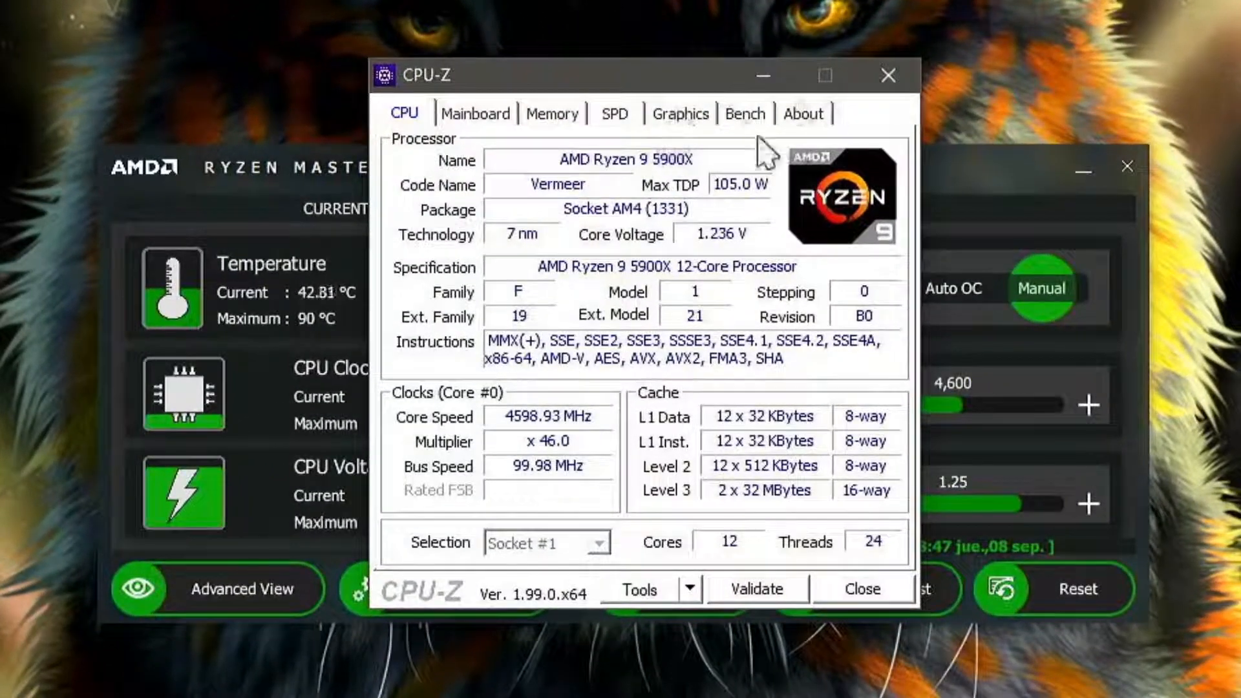
left_click(747, 116)
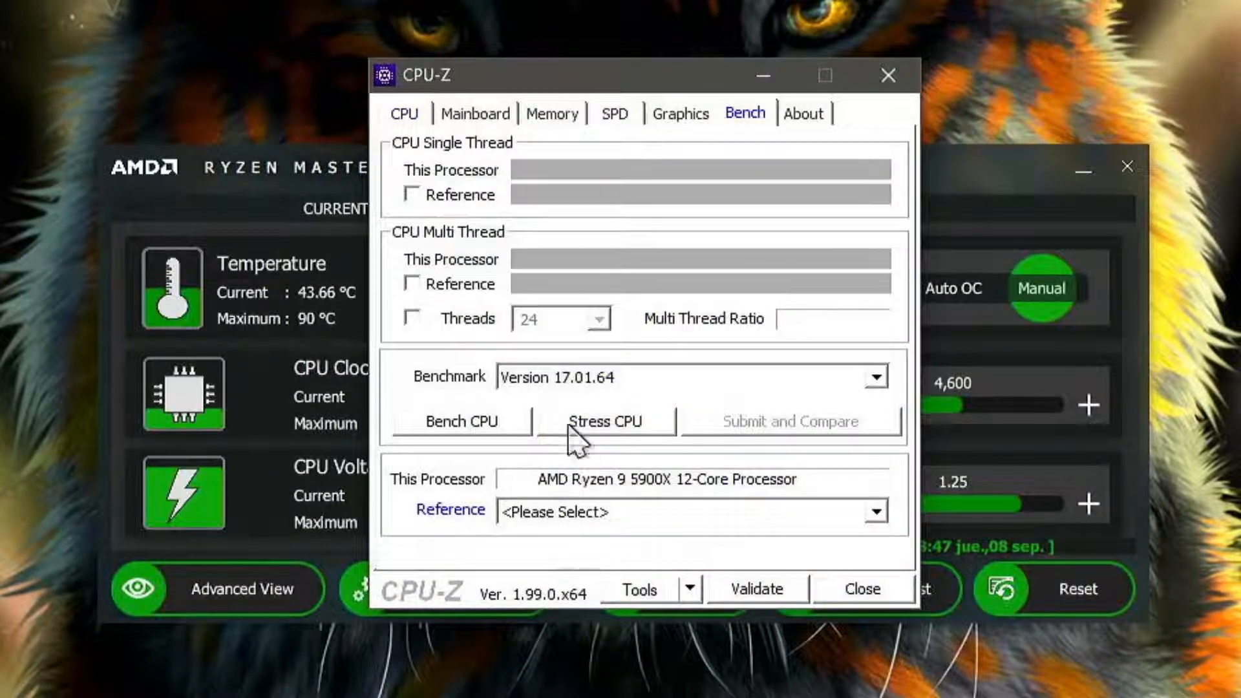
left_click(481, 432)
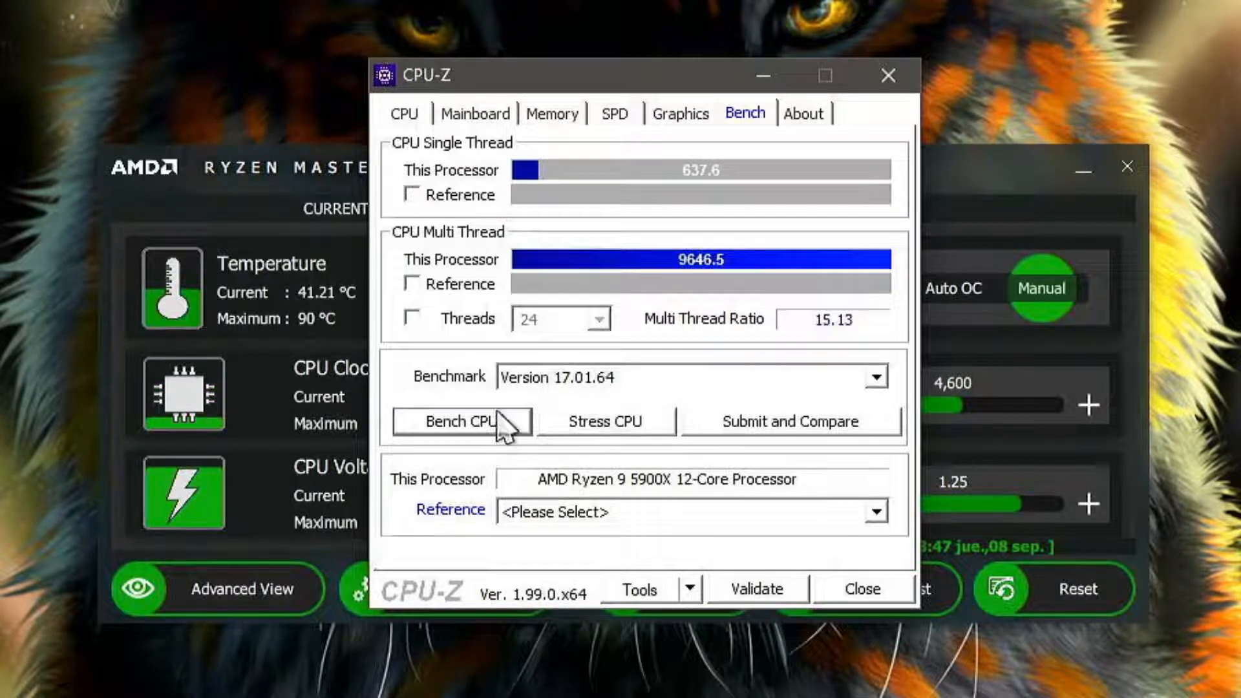
left_click(647, 514)
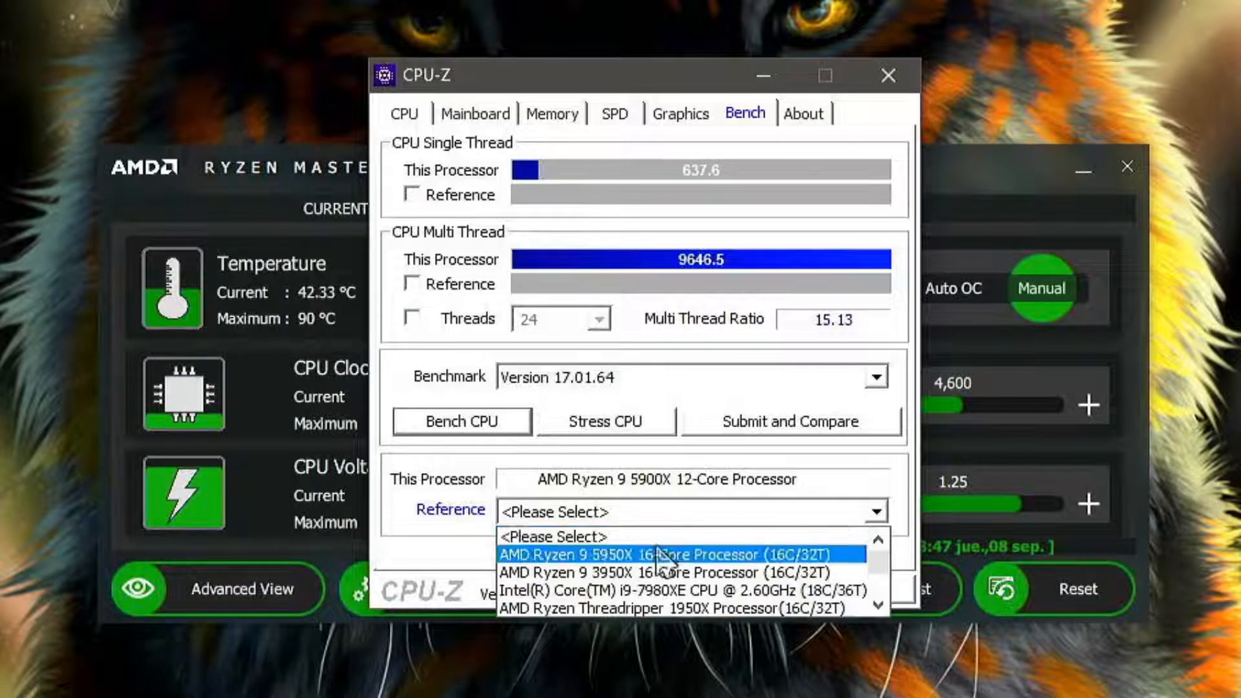
left_click(650, 554)
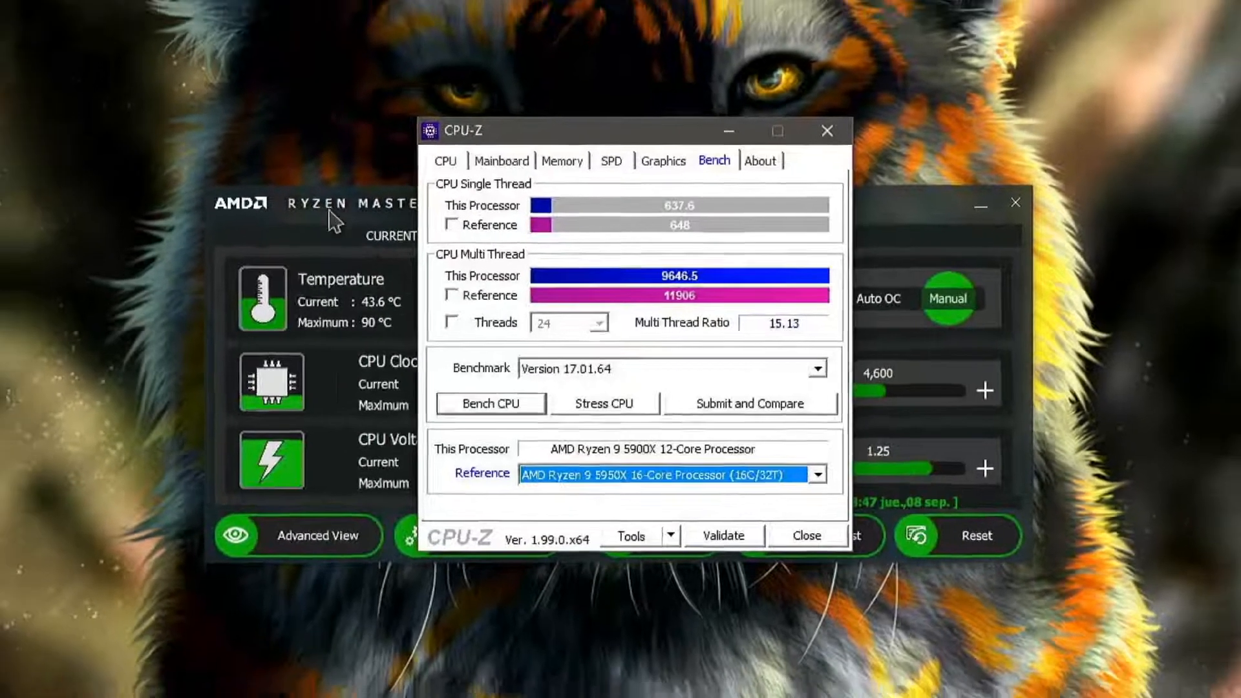
- Apply the Creator Mode profile with Precision Boost Overdrive in Ryzen Master's advanced view, and return to its home overview
left_click(265, 497)
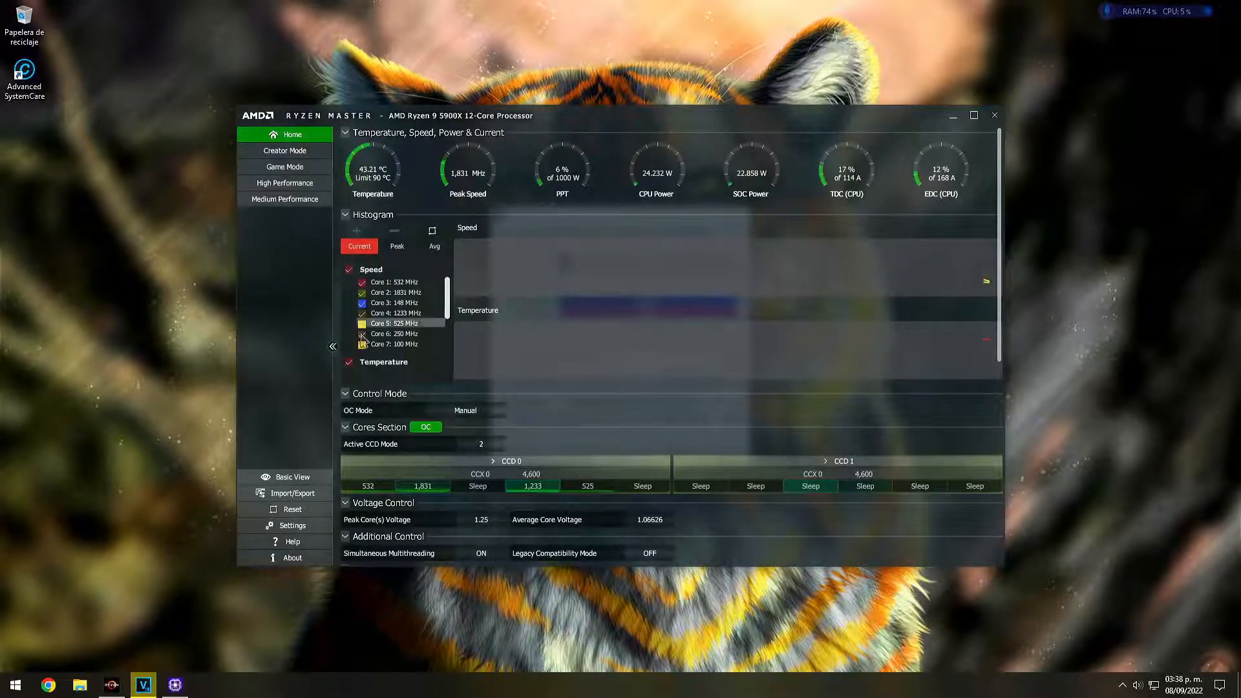
left_click(302, 152)
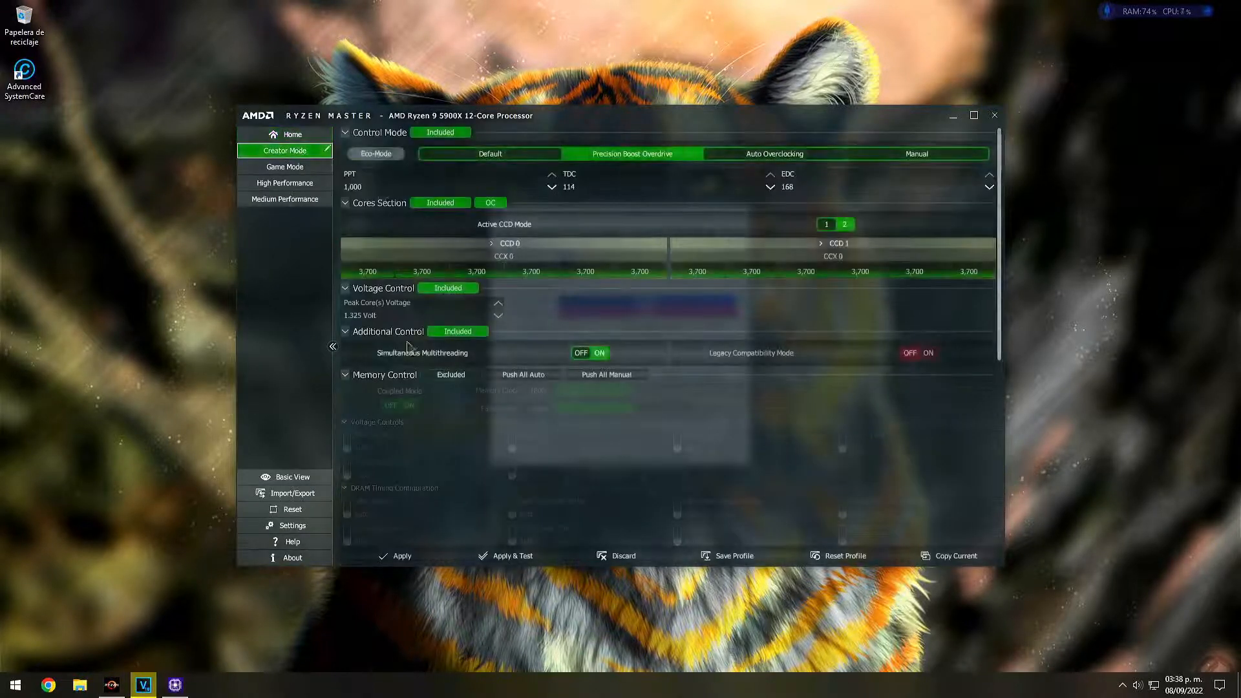
left_click(395, 556)
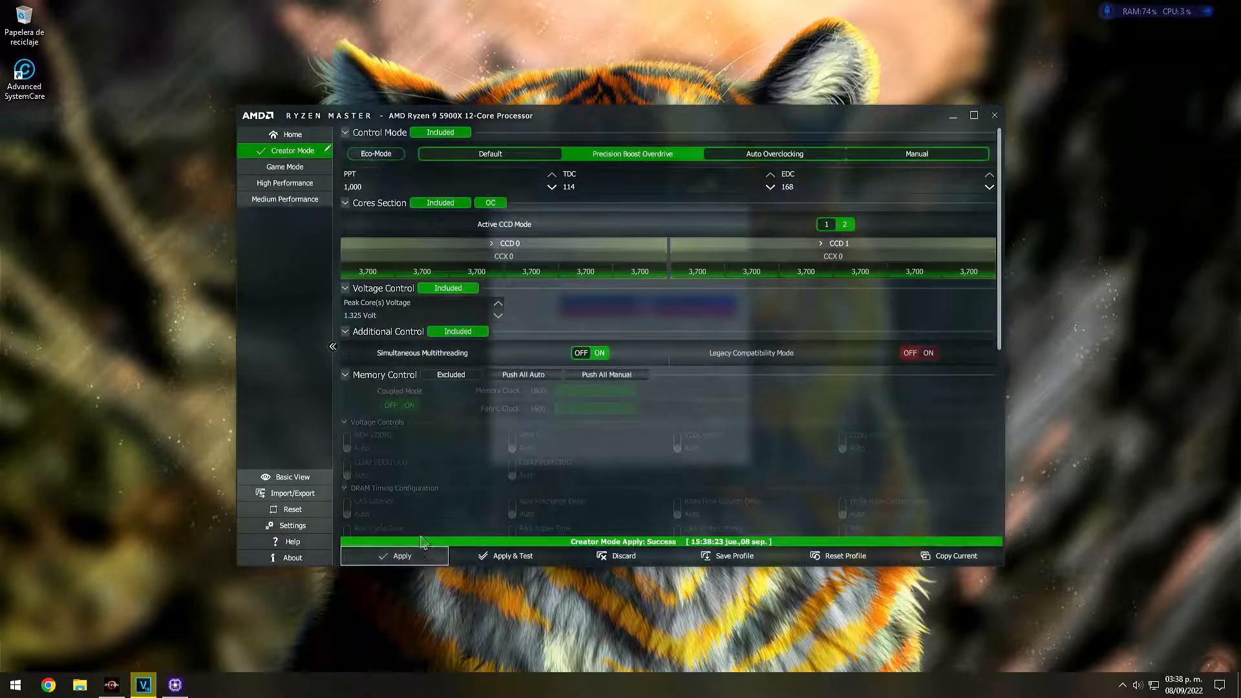
left_click(292, 134)
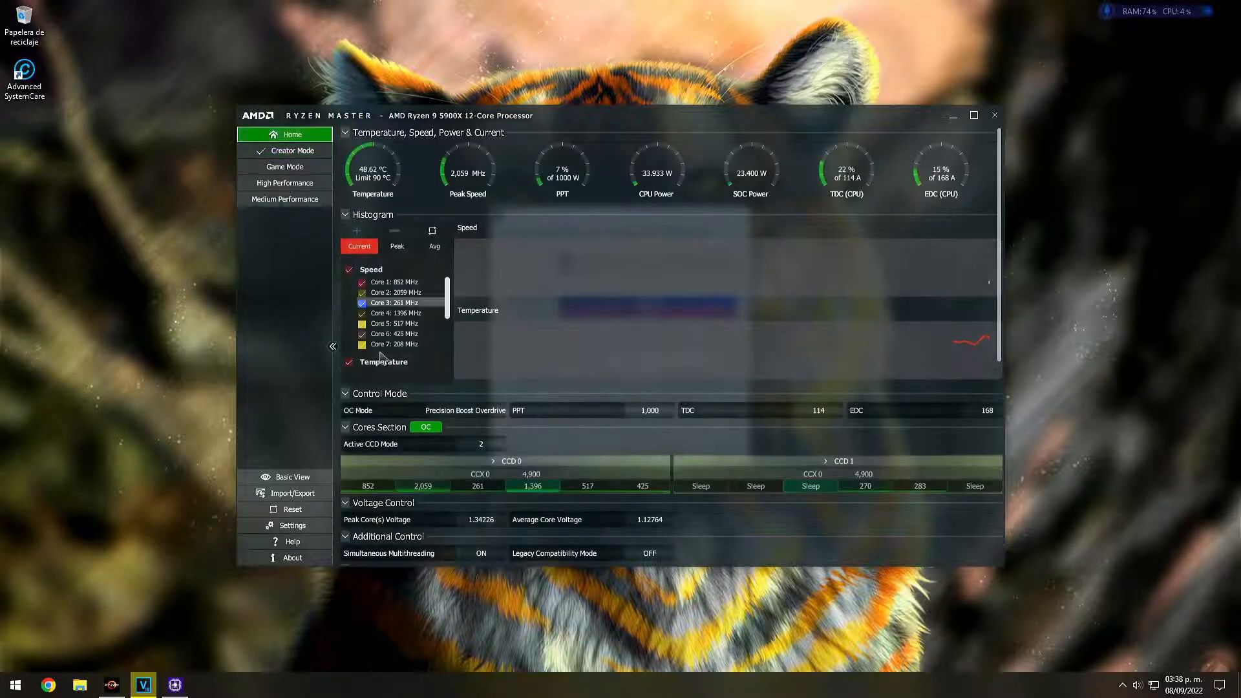
- Return Ryzen Master to its basic view, move its window down and bring the CPU-Z benchmark to the front
left_click(288, 477)
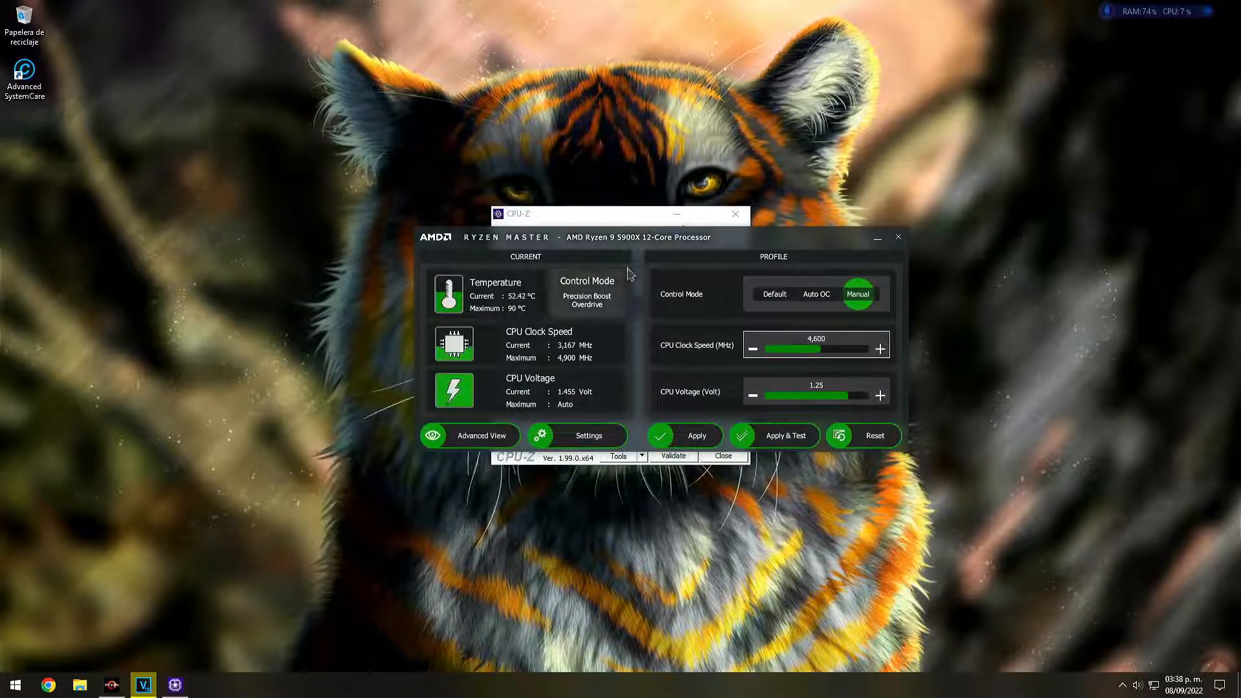
left_click_drag(619, 254, 609, 308)
left_click(608, 216)
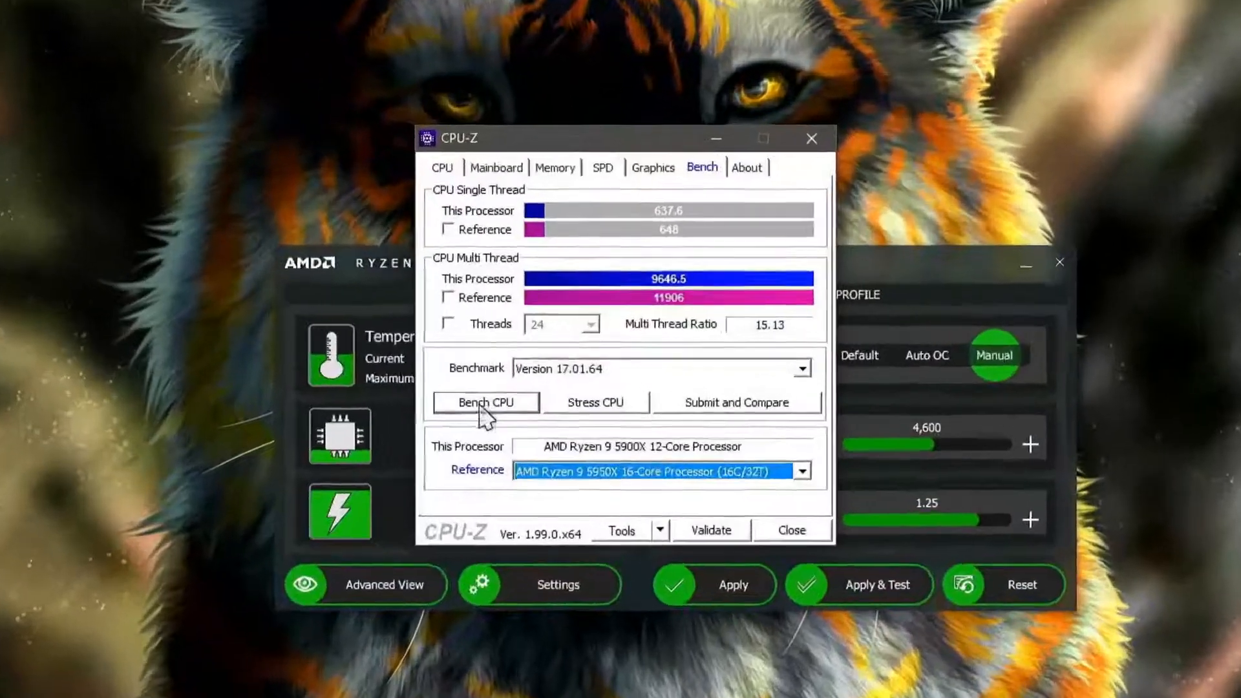
- Rerun the CPU benchmark in CPU-Z under Precision Boost Overdrive and check the scores alongside Ryzen Master's current readings
left_click(536, 377)
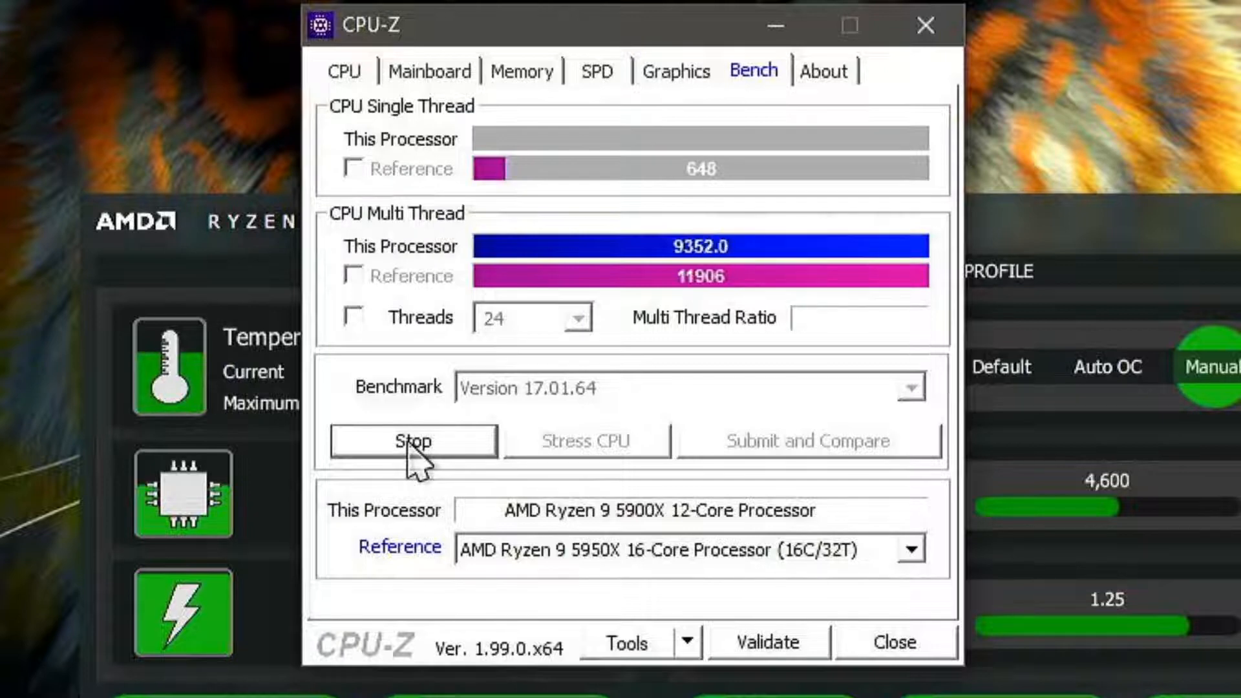
left_click(188, 241)
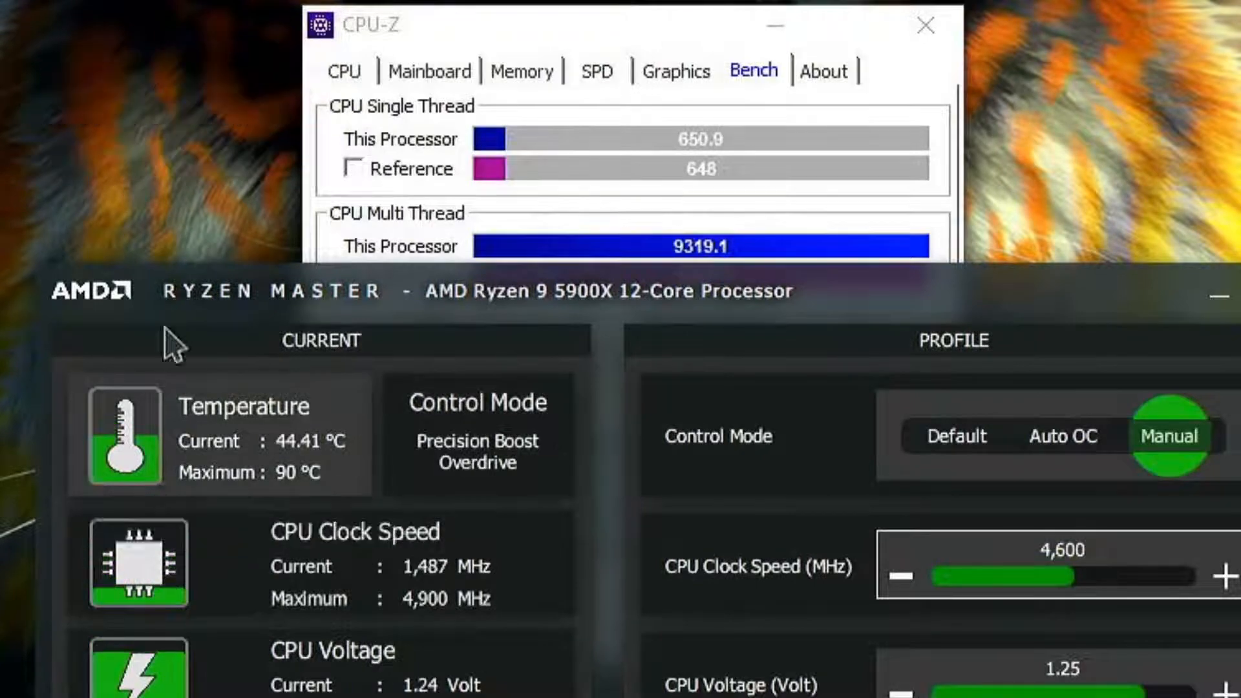
left_click(365, 210)
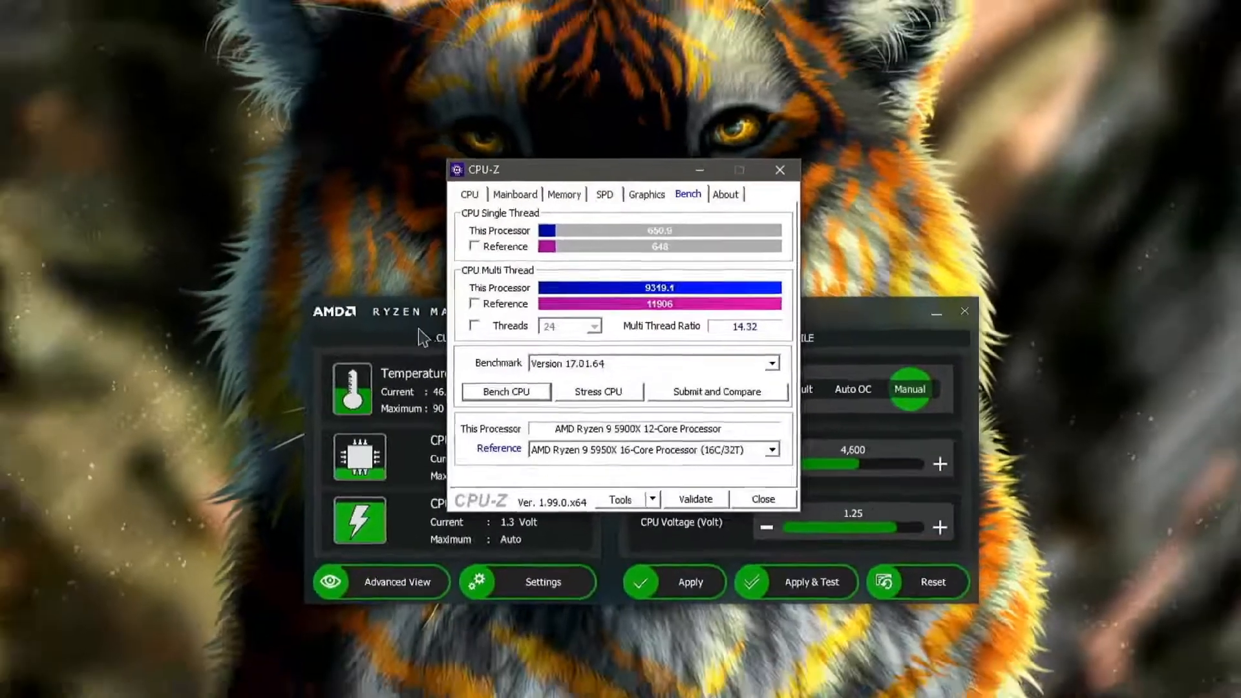
- Switch to Ryzen Master, set the manual CPU clock speed to 2,575 MHz and the CPU voltage to 1.05 V, and apply the profile
left_click(421, 337)
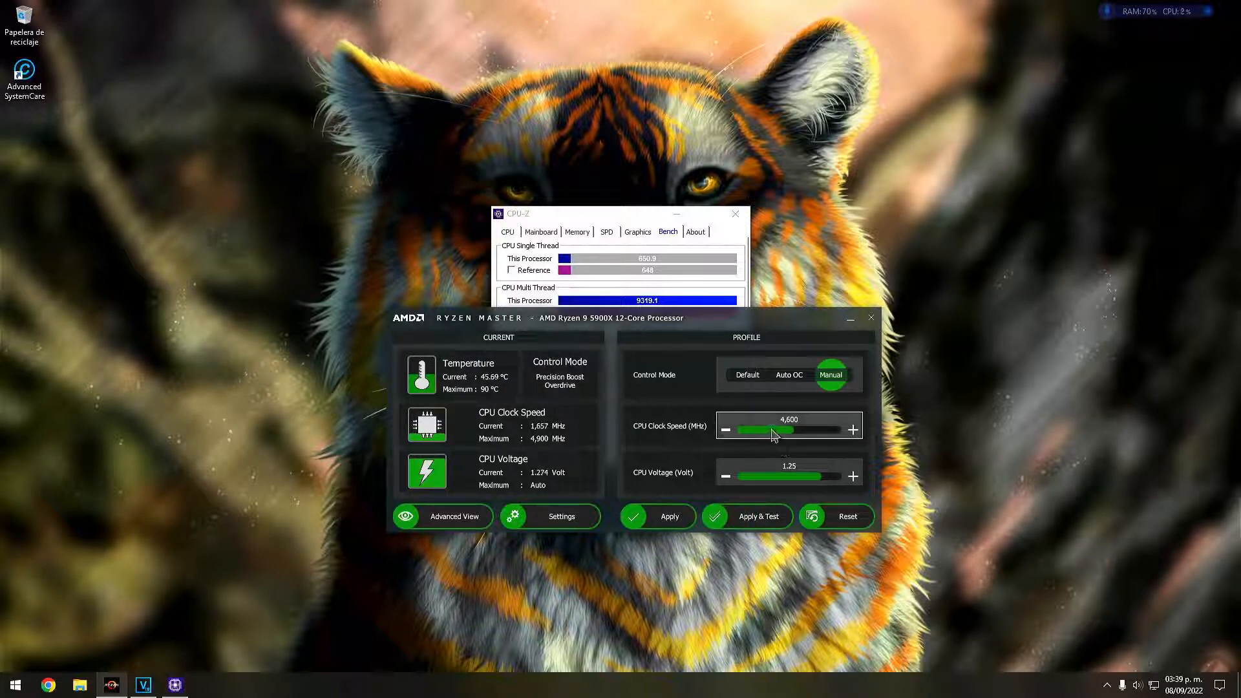
left_click_drag(774, 435, 765, 433)
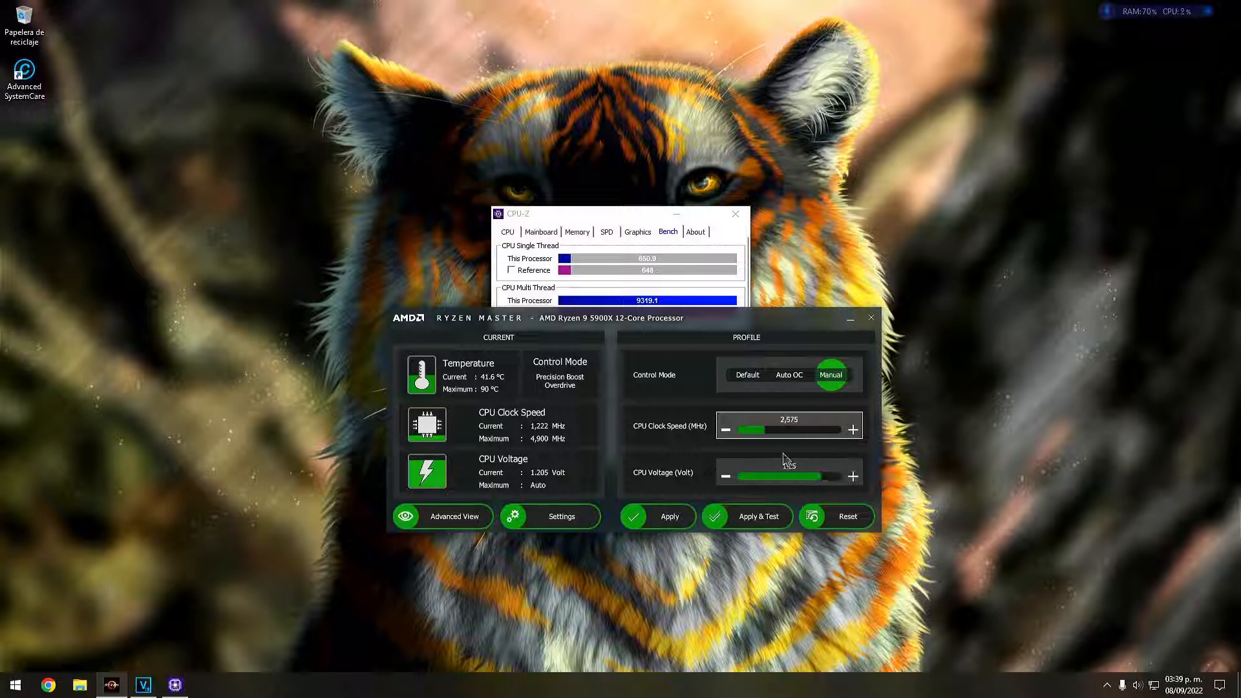
mouse_move(817, 476)
left_mouse_down()
mouse_move(795, 482)
mouse_move(809, 482)
left_mouse_up()
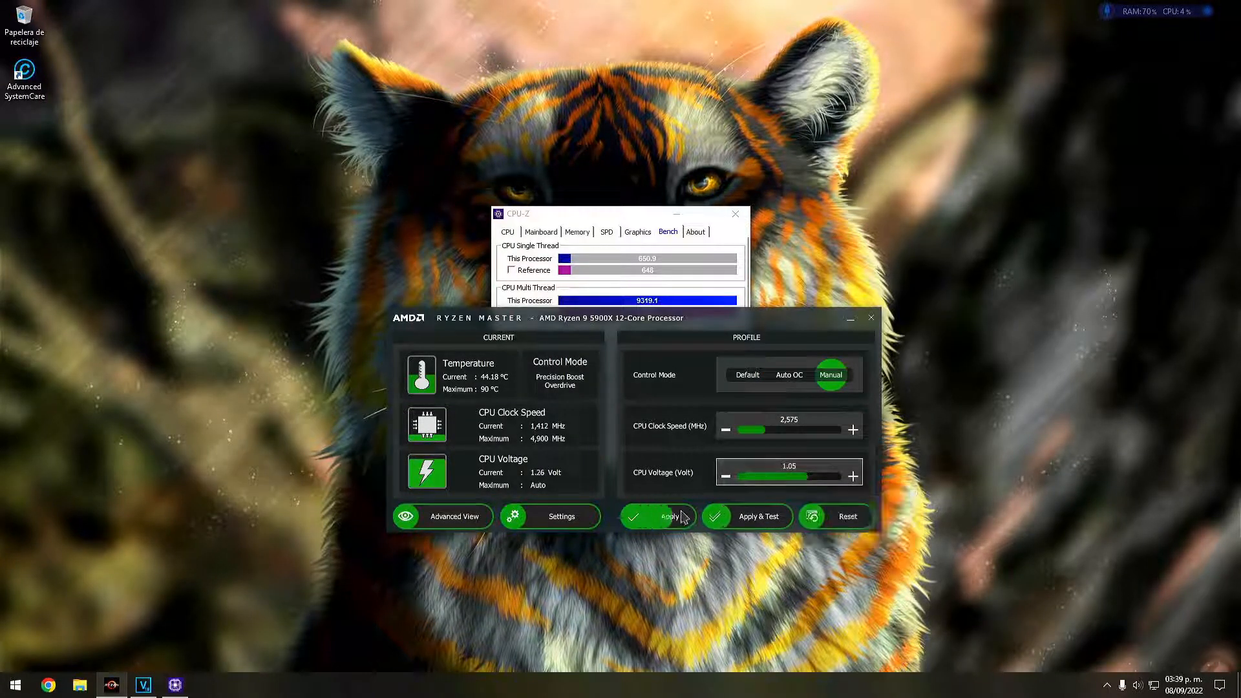
left_click(673, 516)
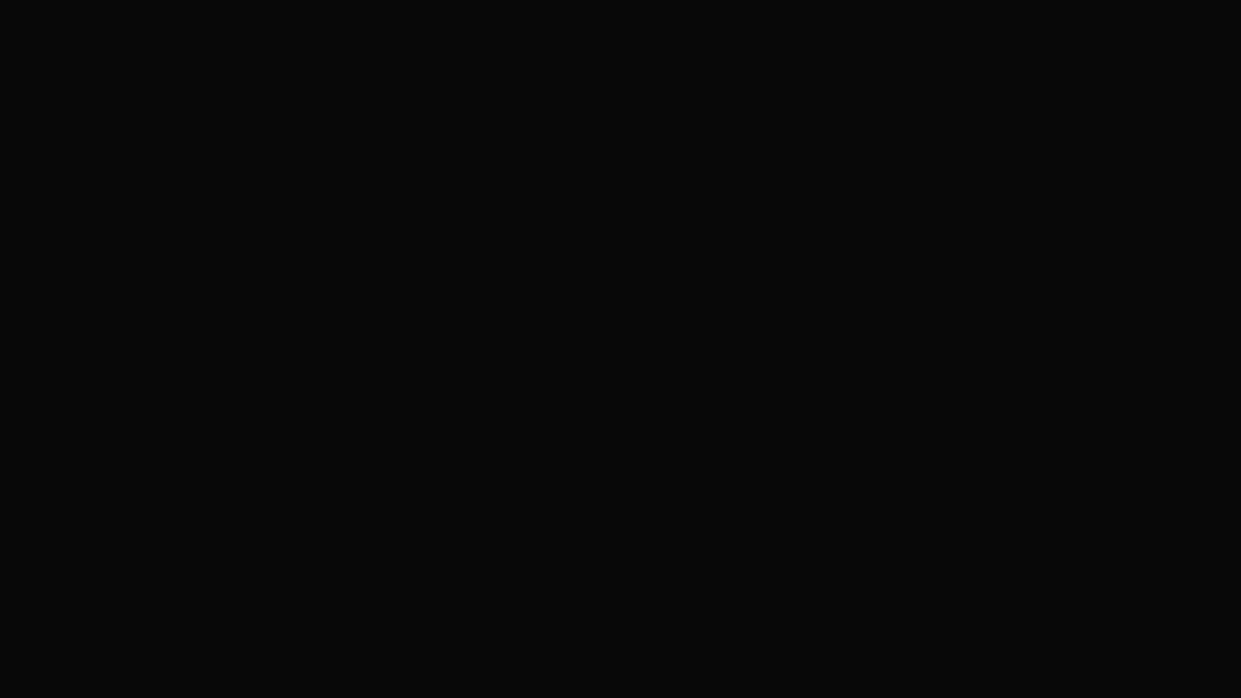